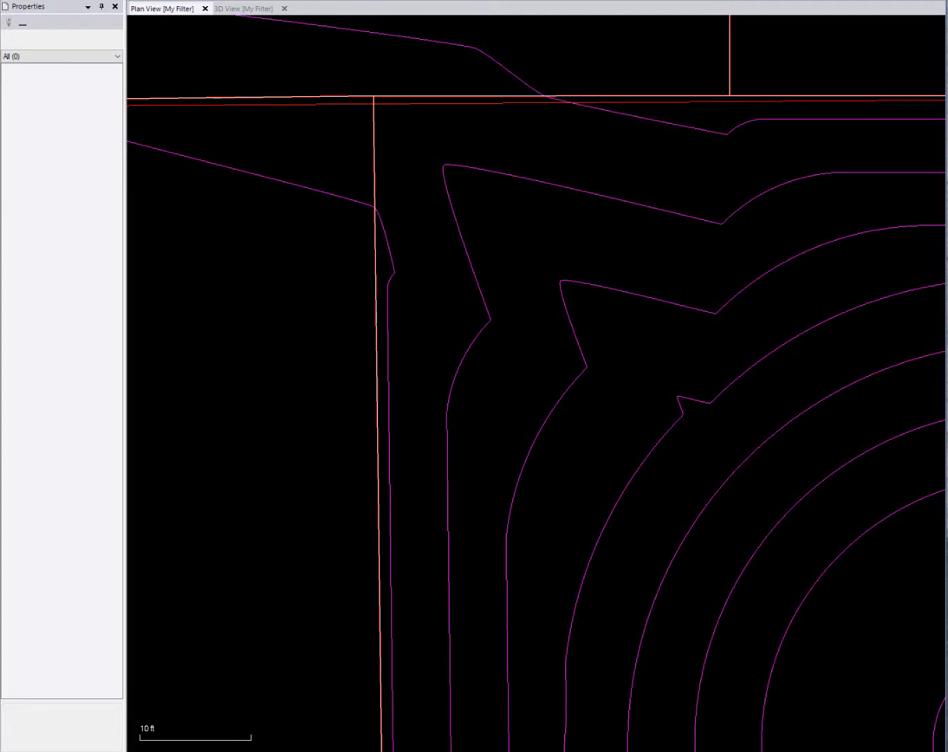
Create a breakline named Ditch with Sharp surface sharpness on the 3D_BREAKLINE layer for the Auburn Meadows FG 9.28.19 surface.
click(13, 1)
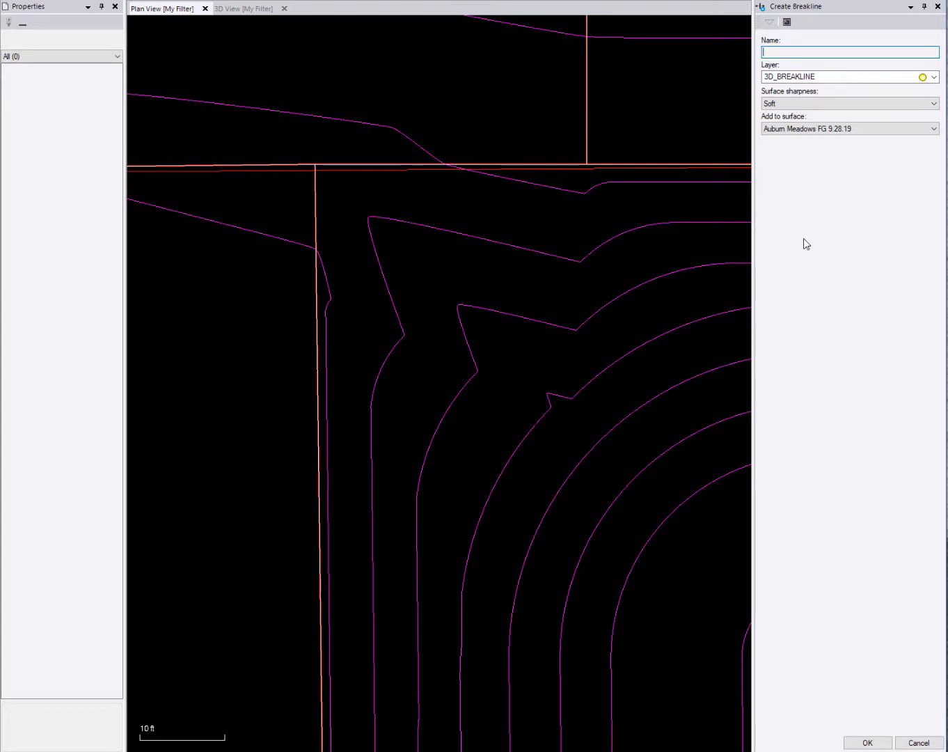
click(796, 103)
click(789, 122)
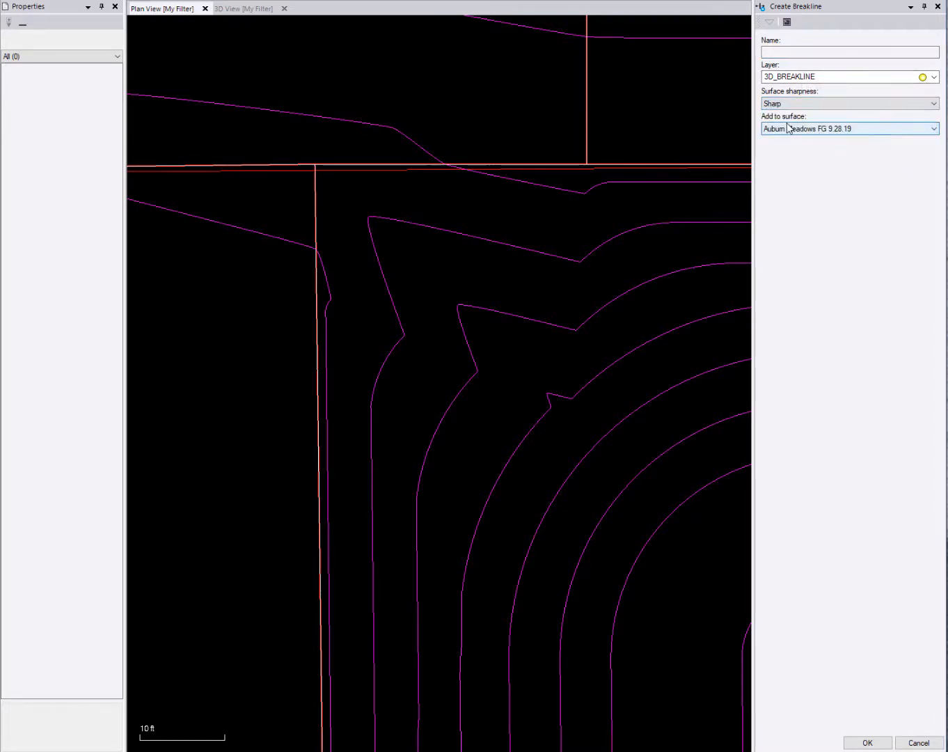
click(828, 52)
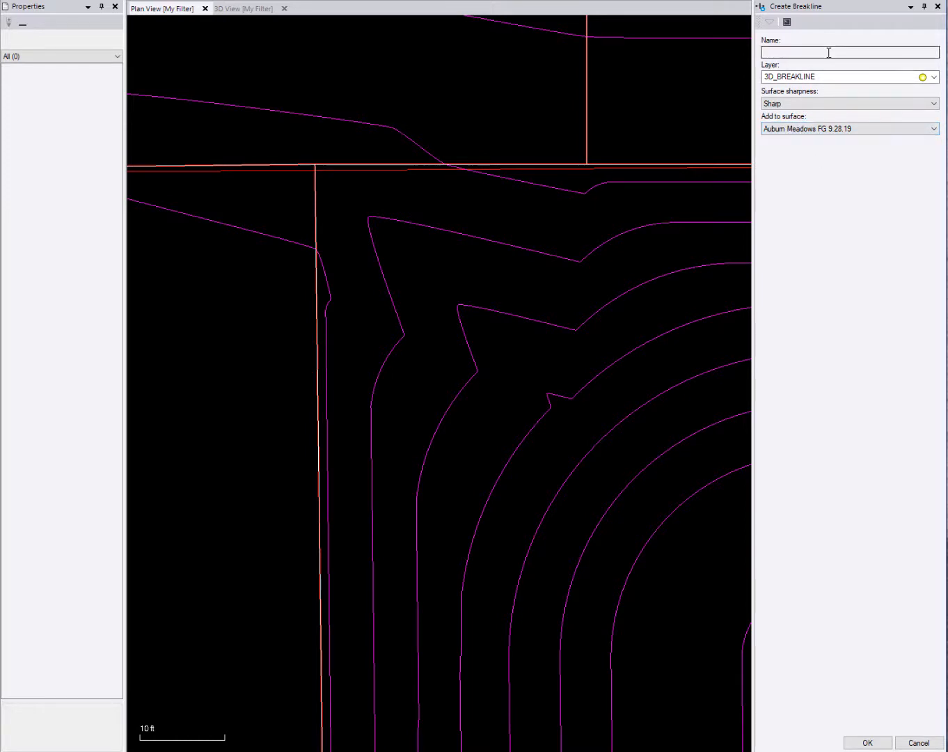
click(827, 52)
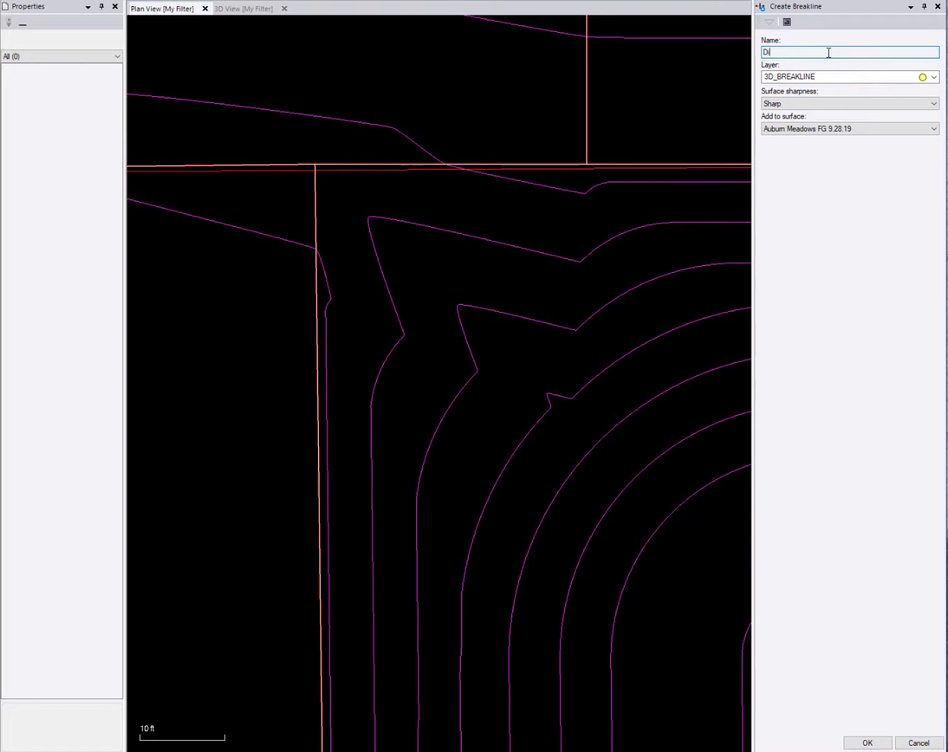
text(Ditch)
click(867, 743)
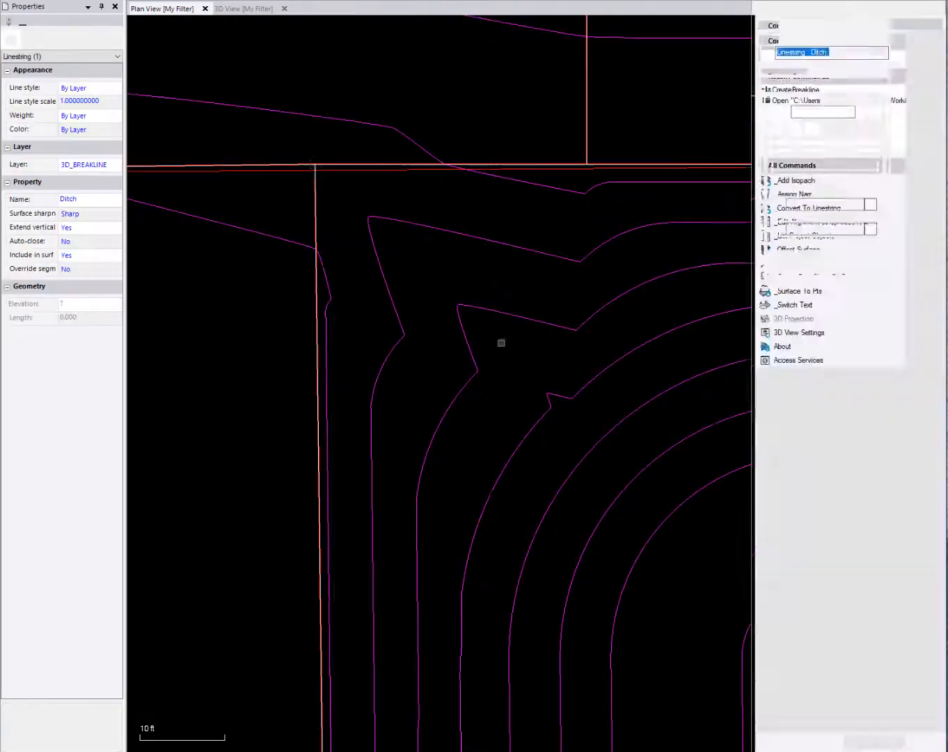
Draw the ditch centre breakline, about 38.4 ft long, from the boundary-line corner diagonally through the tips of the three pointed contours.
scroll(326, 215, up, 2)
scroll(311, 200, up, 1)
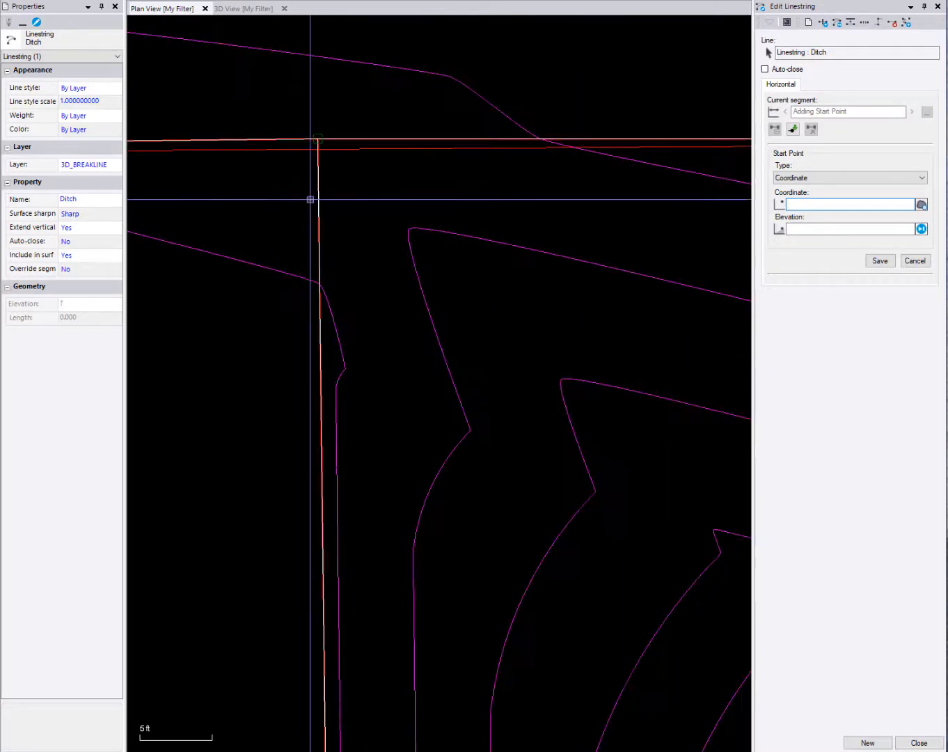
click(319, 138)
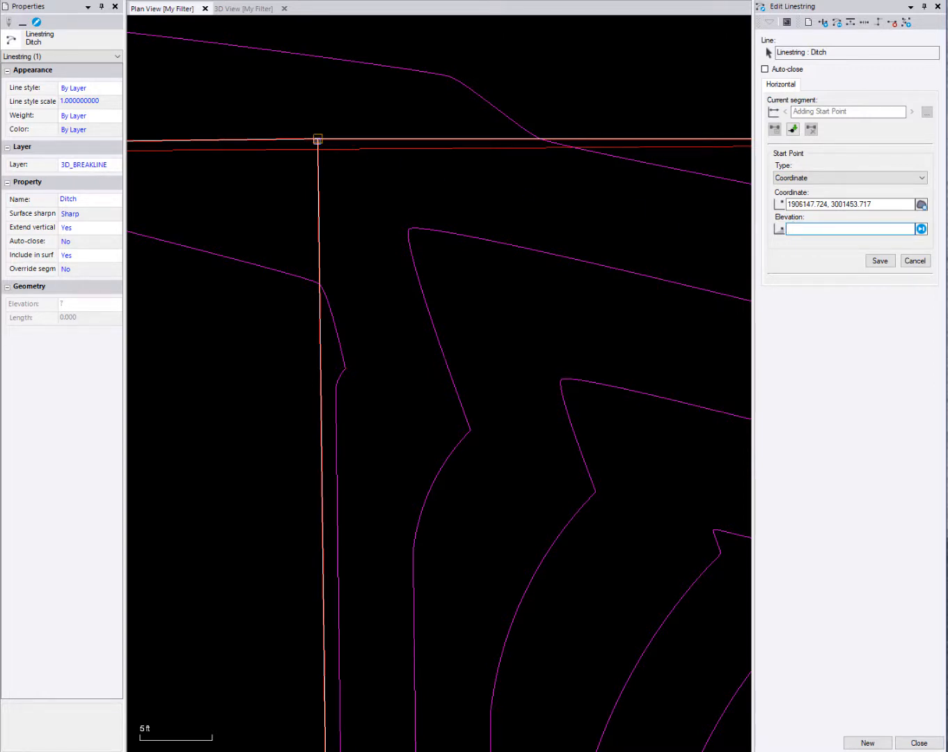
click(318, 139)
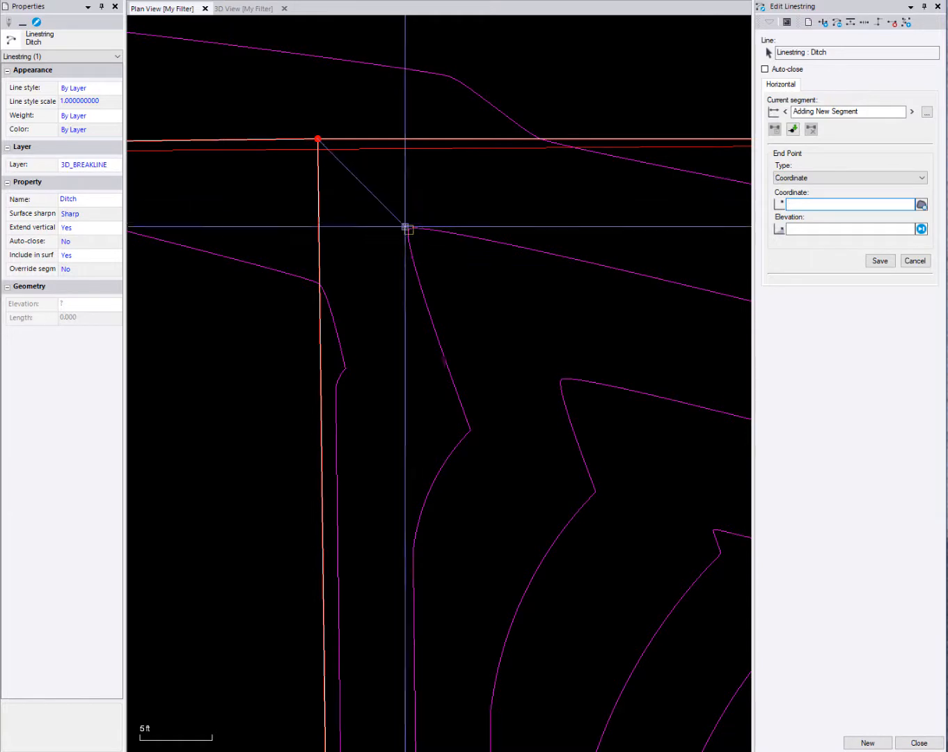
click(408, 229)
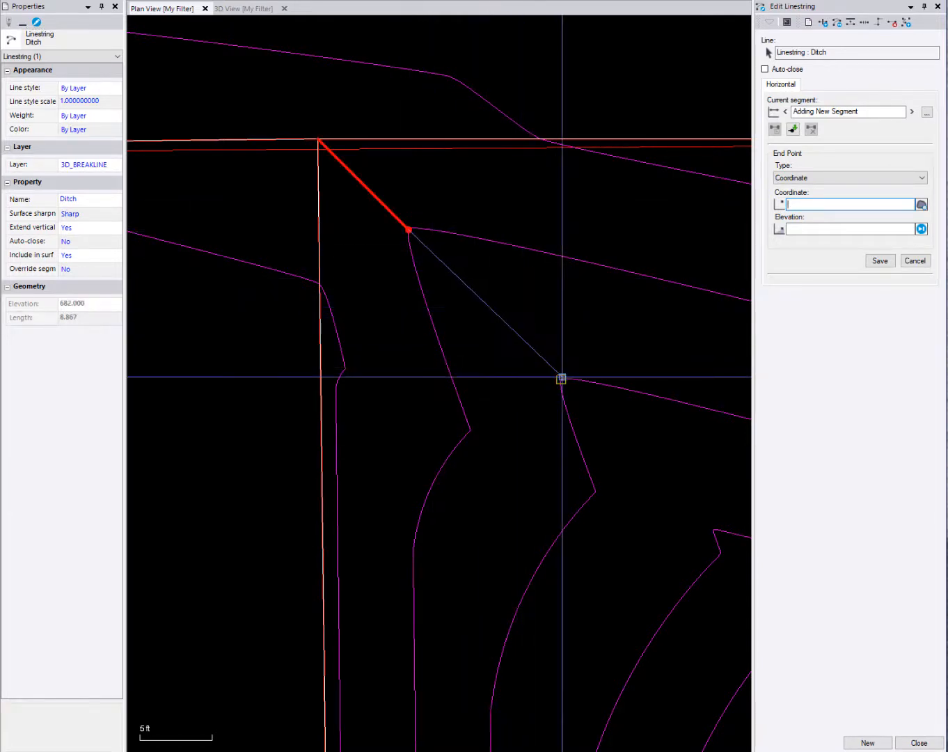
click(562, 380)
middle_drag(607, 417, 391, 209)
scroll(469, 282, up, 2)
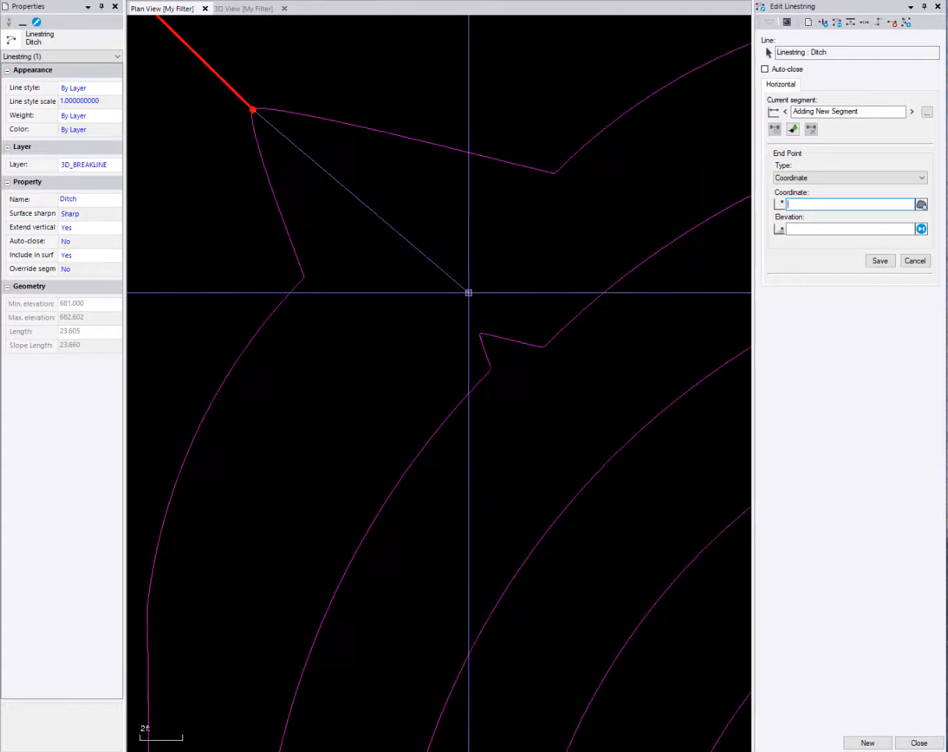
click(480, 334)
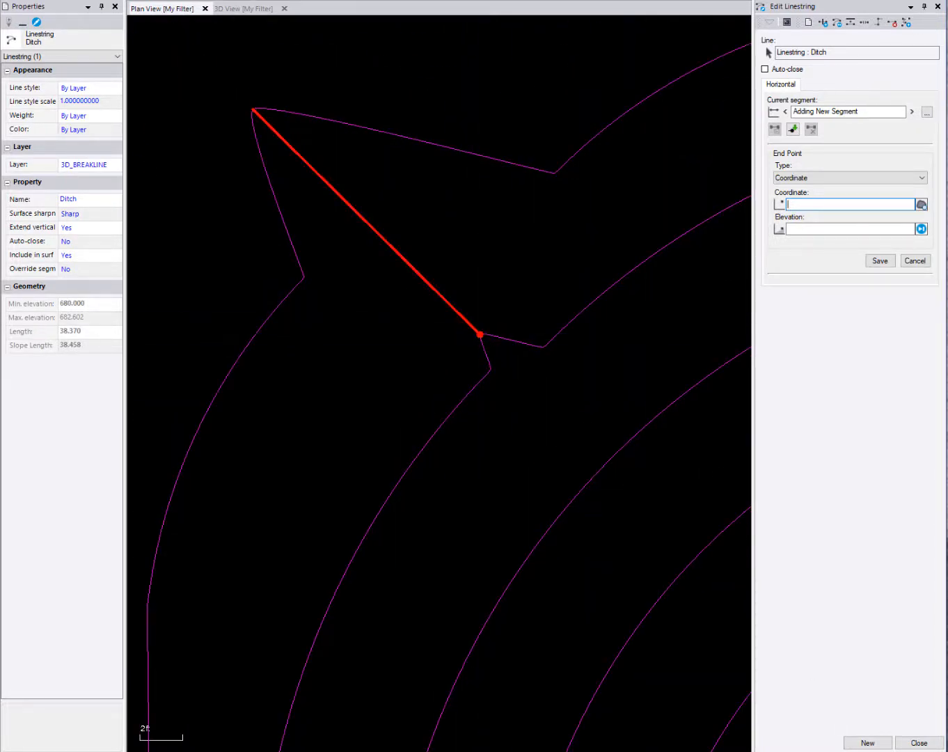
click(867, 743)
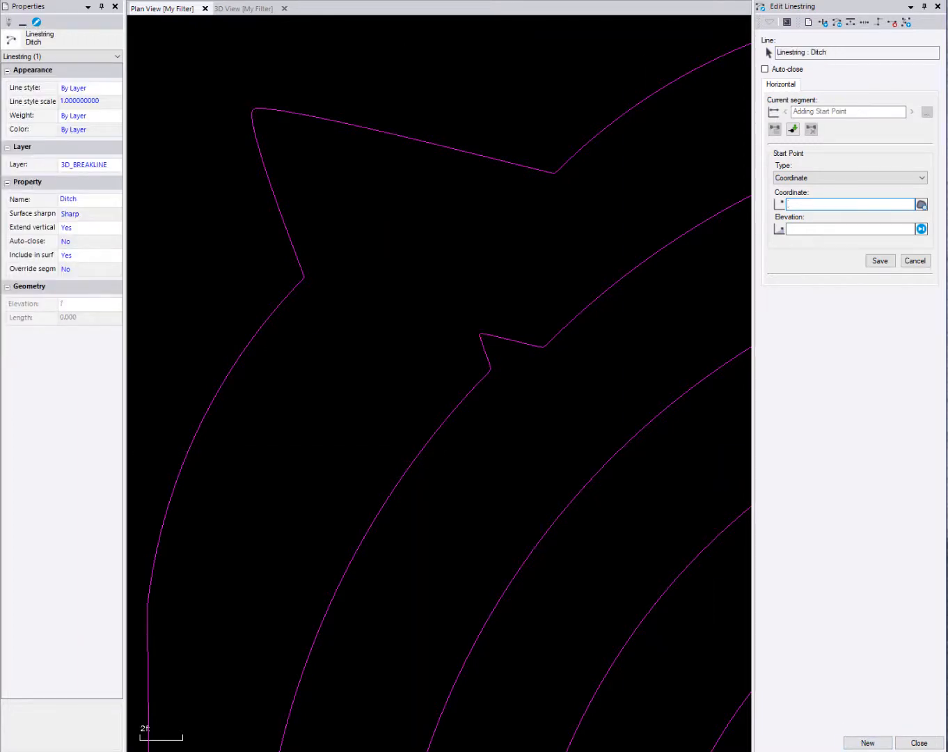
Draw a second Ditch breakline, about 24.1 ft long, down the four contour kinks on the ditch's upper-right side, from elevation 683 to 680.
scroll(516, 381, down, 3)
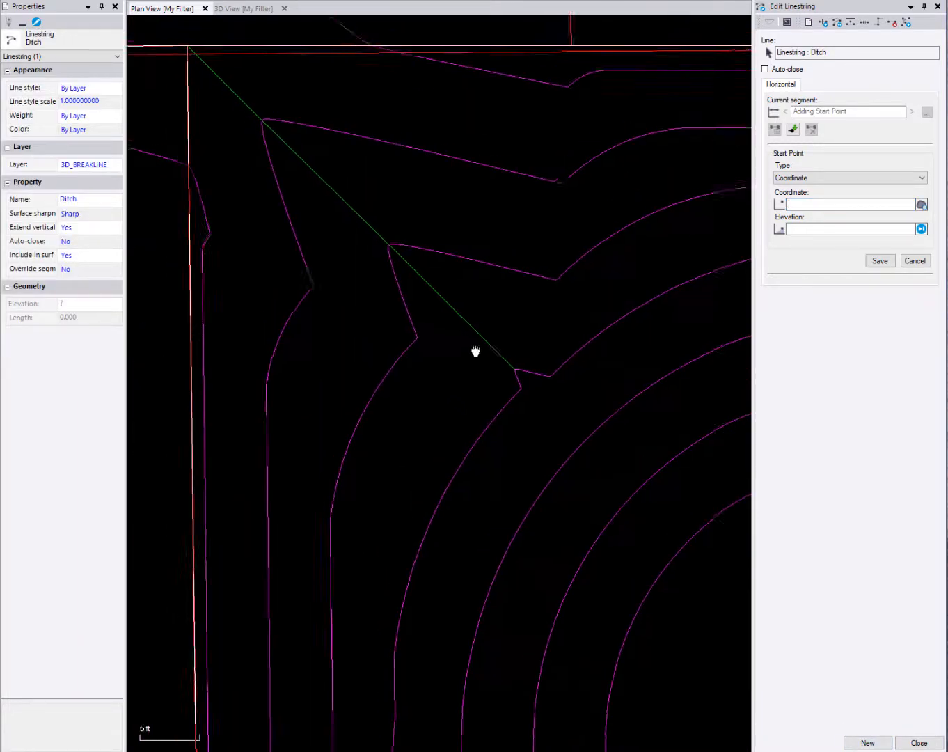
middle_drag(612, 249, 472, 239)
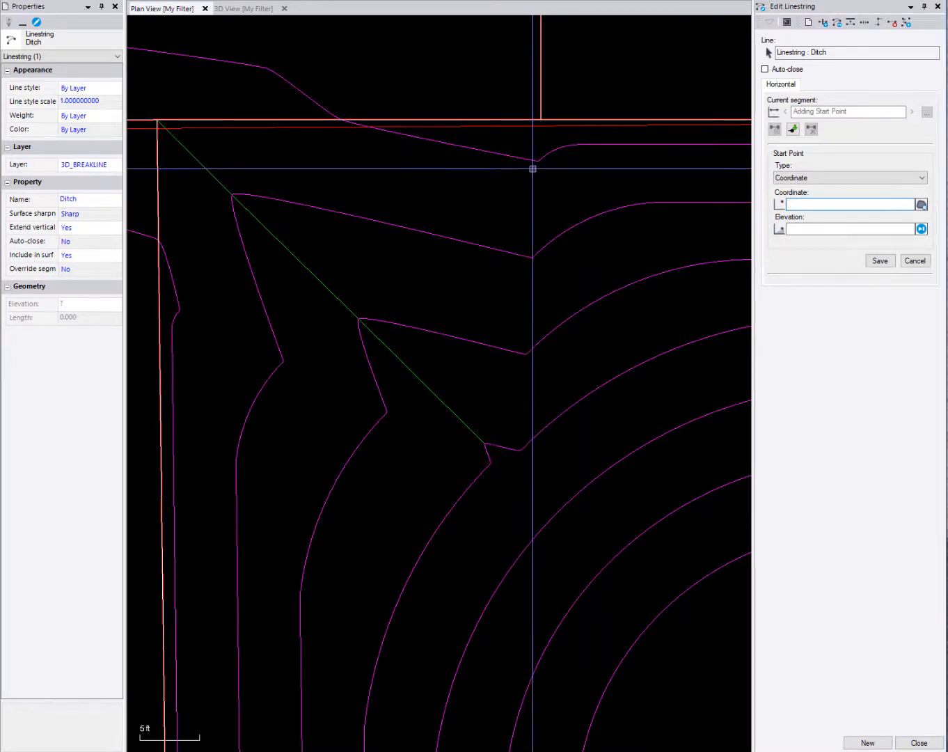
scroll(538, 160, up, 3)
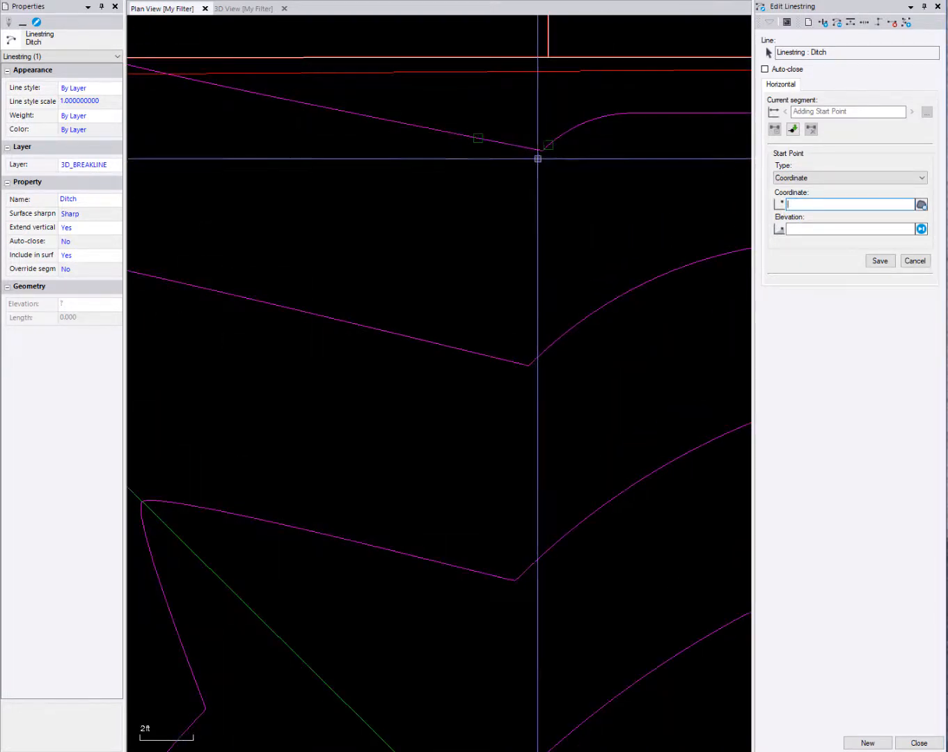
click(542, 150)
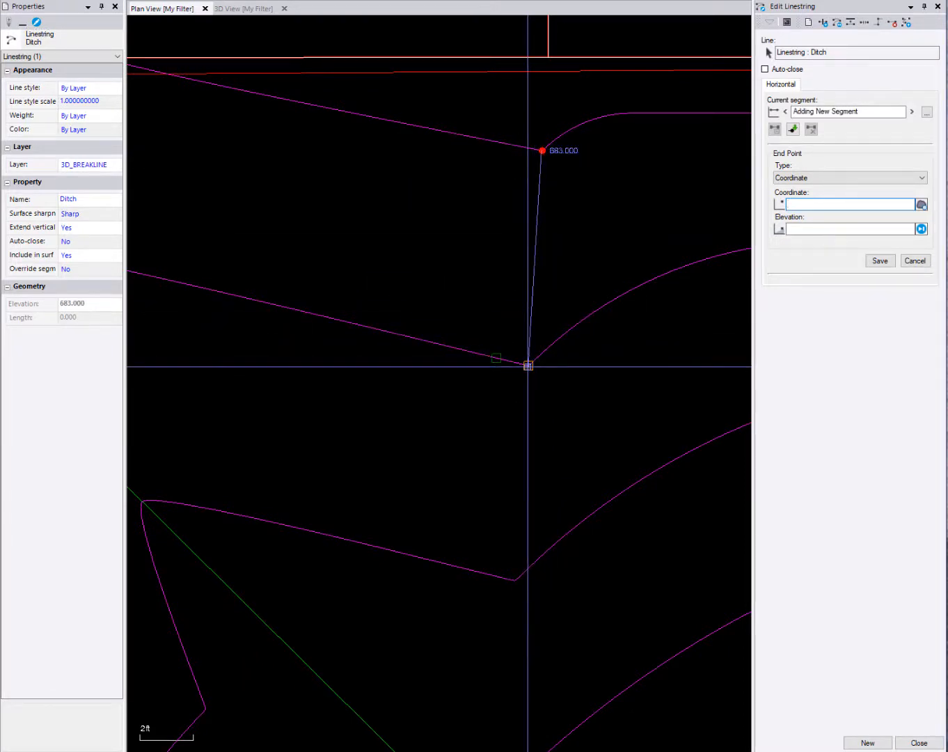
click(529, 365)
click(515, 578)
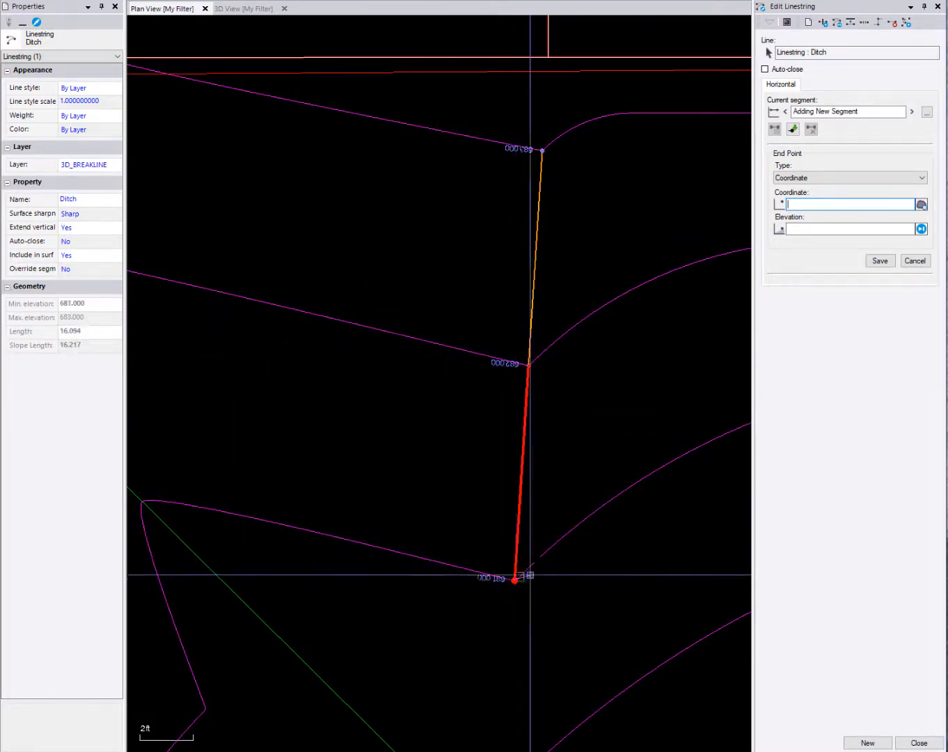
middle_drag(530, 575, 596, 109)
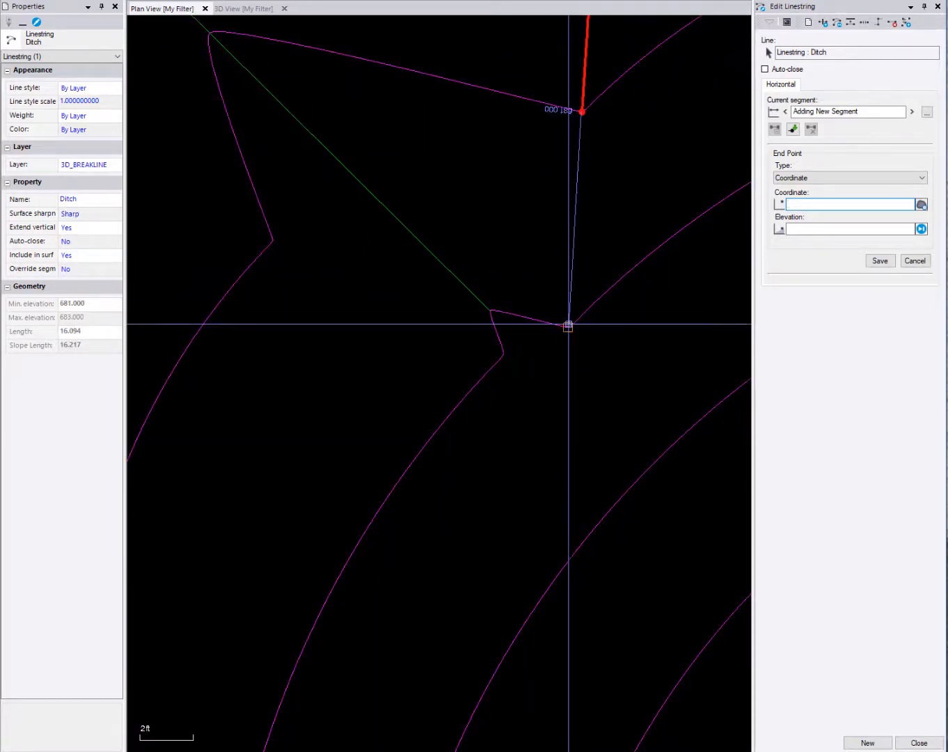
click(568, 324)
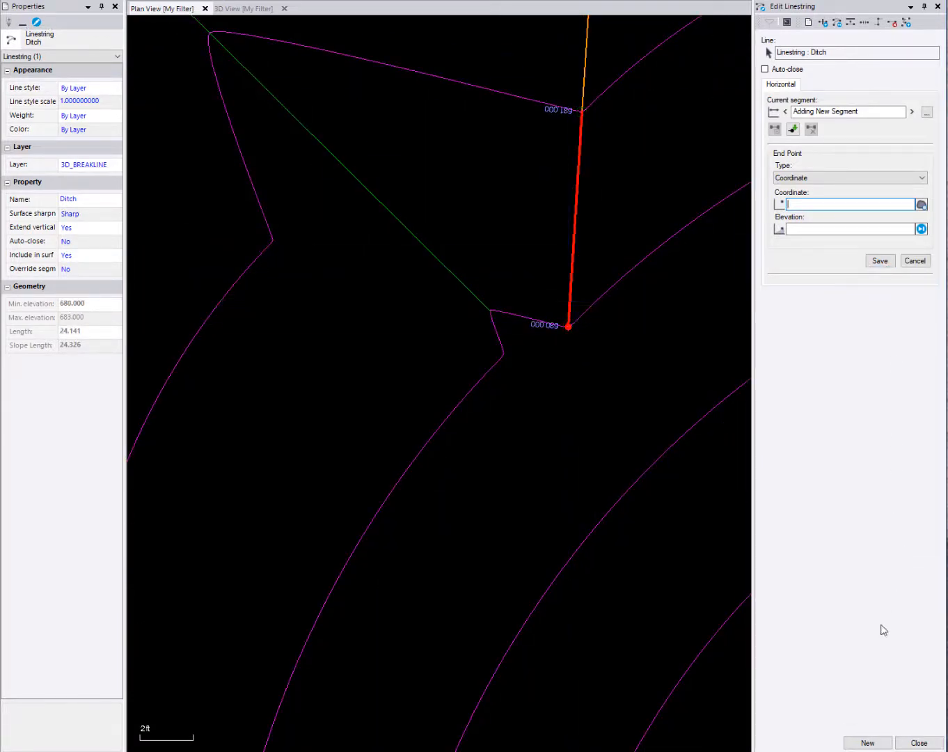
click(868, 742)
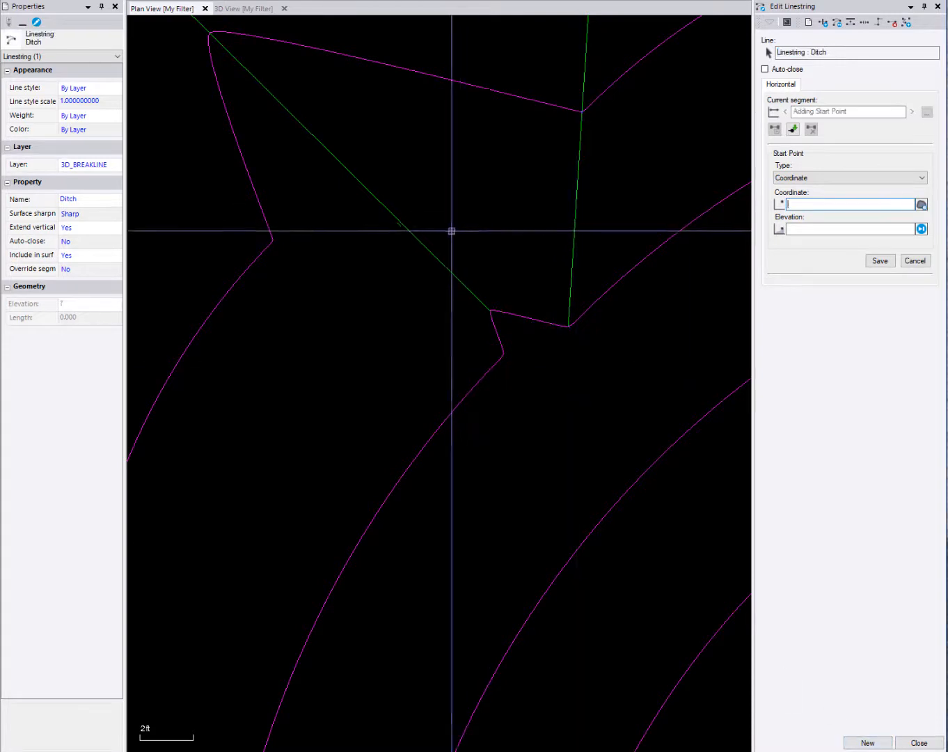
Start a third Ditch breakline on the ditch's lower-left side, with a segment about 9.6 ft long from the 680 contour kink to the 681 kink.
middle_drag(451, 230, 655, 307)
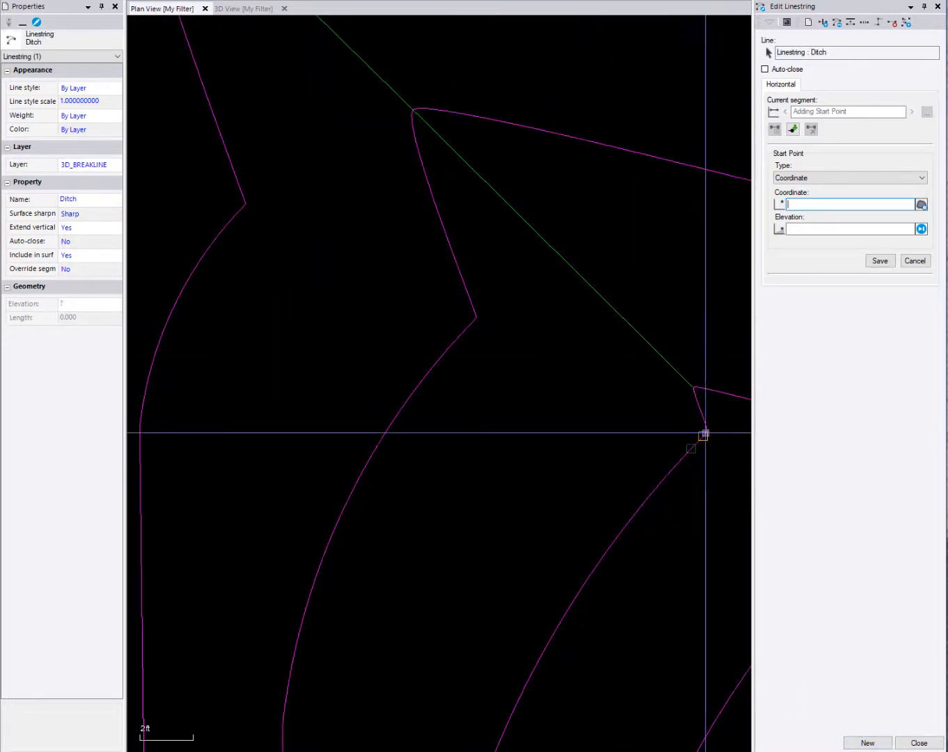
scroll(705, 433, up, 2)
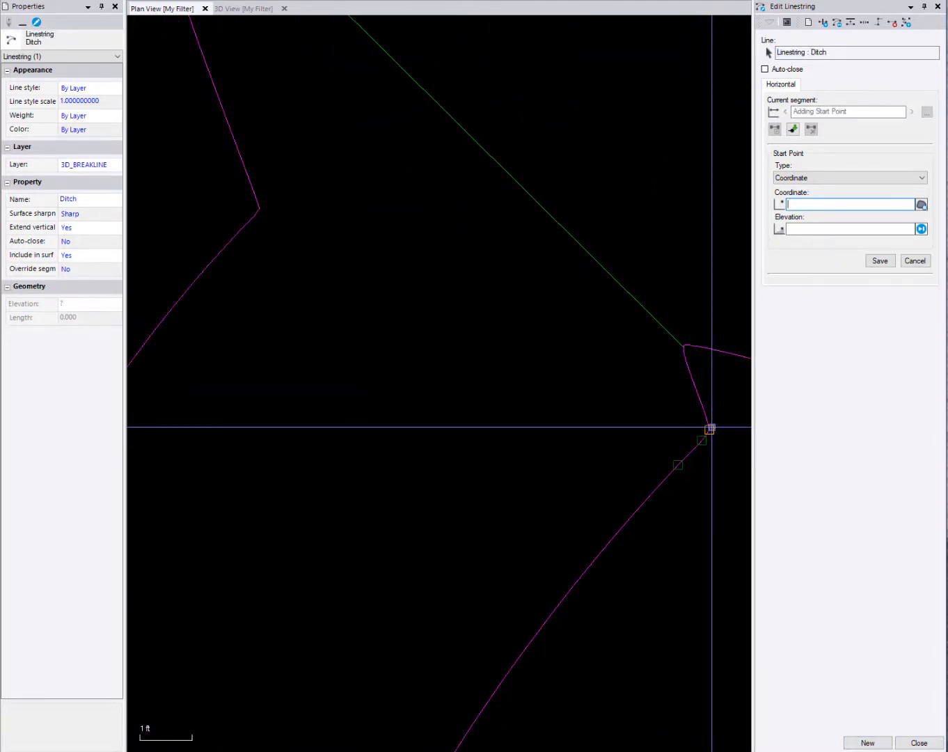
click(710, 427)
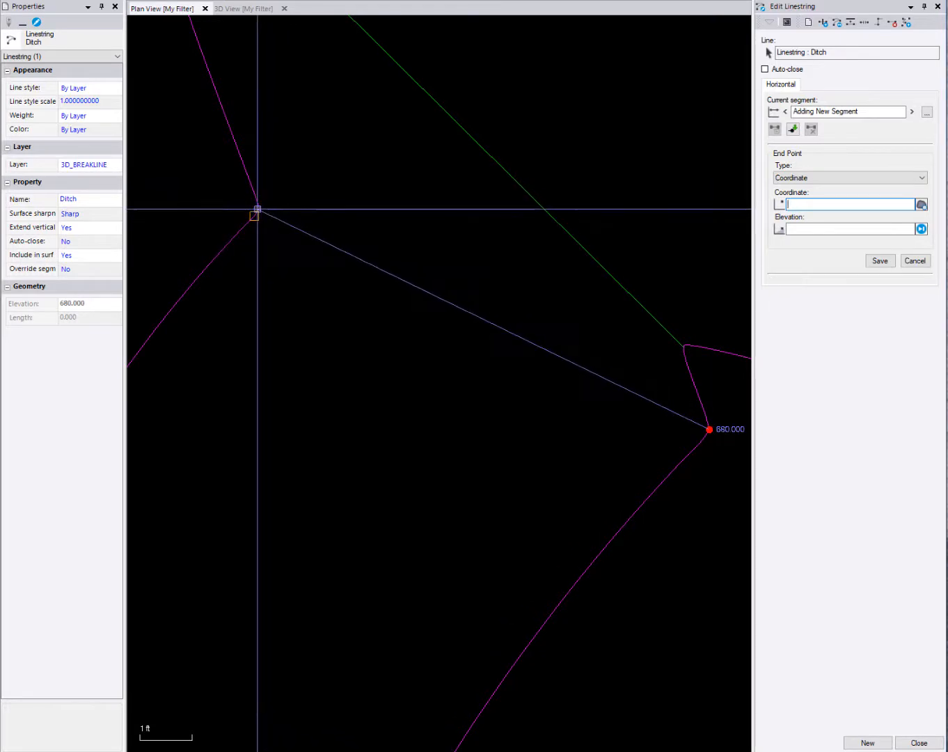
scroll(258, 208, up, 2)
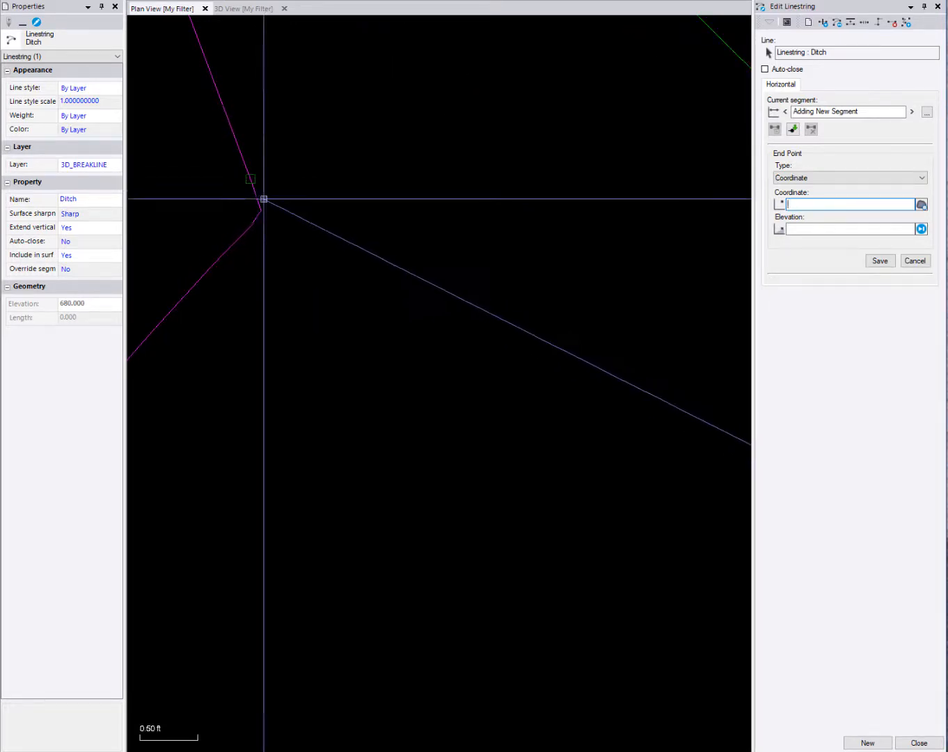
click(260, 207)
Extend the third Ditch breakline to the kink of the 682 contour, making it about 19.2 ft long.
scroll(213, 160, down, 2)
middle_drag(211, 161, 493, 324)
scroll(475, 293, down, 2)
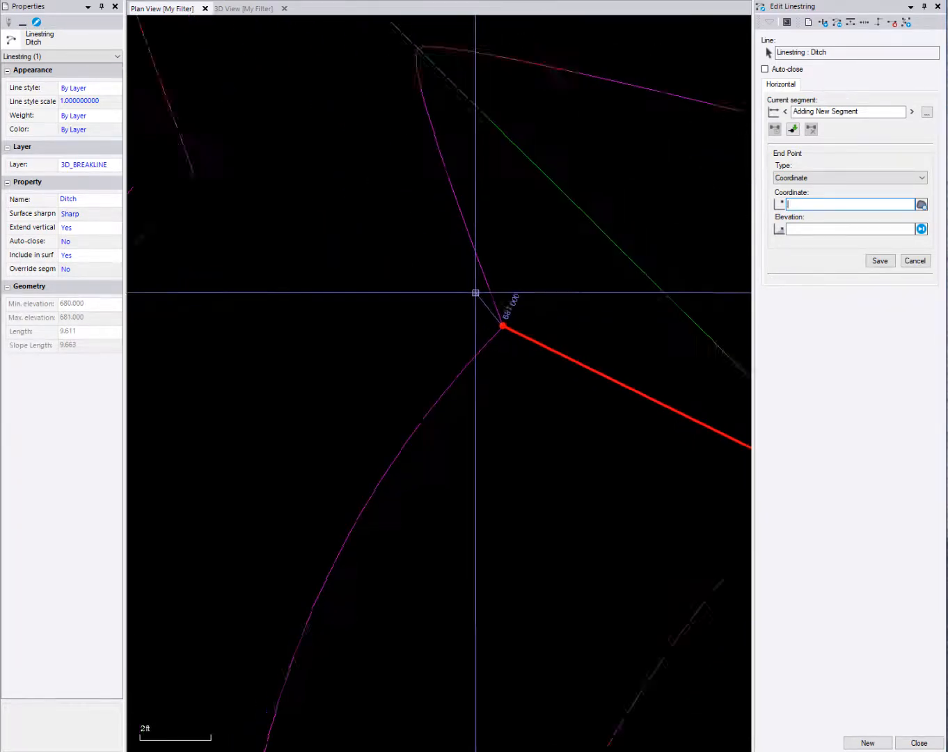
scroll(410, 252, down, 4)
middle_drag(410, 252, 560, 315)
scroll(565, 322, up, 4)
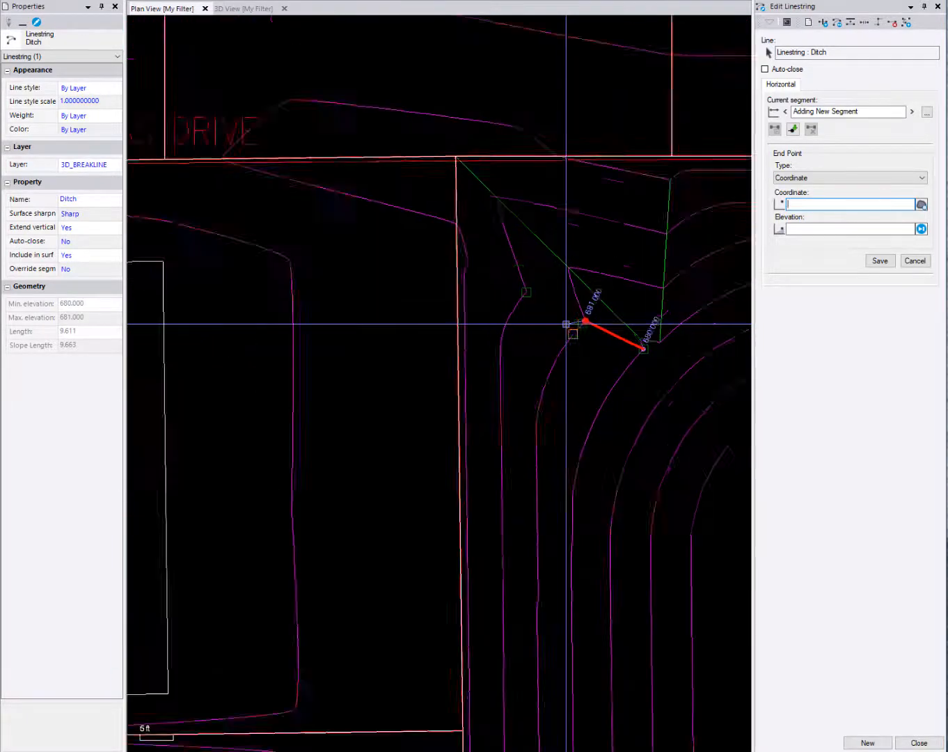
scroll(566, 323, up, 2)
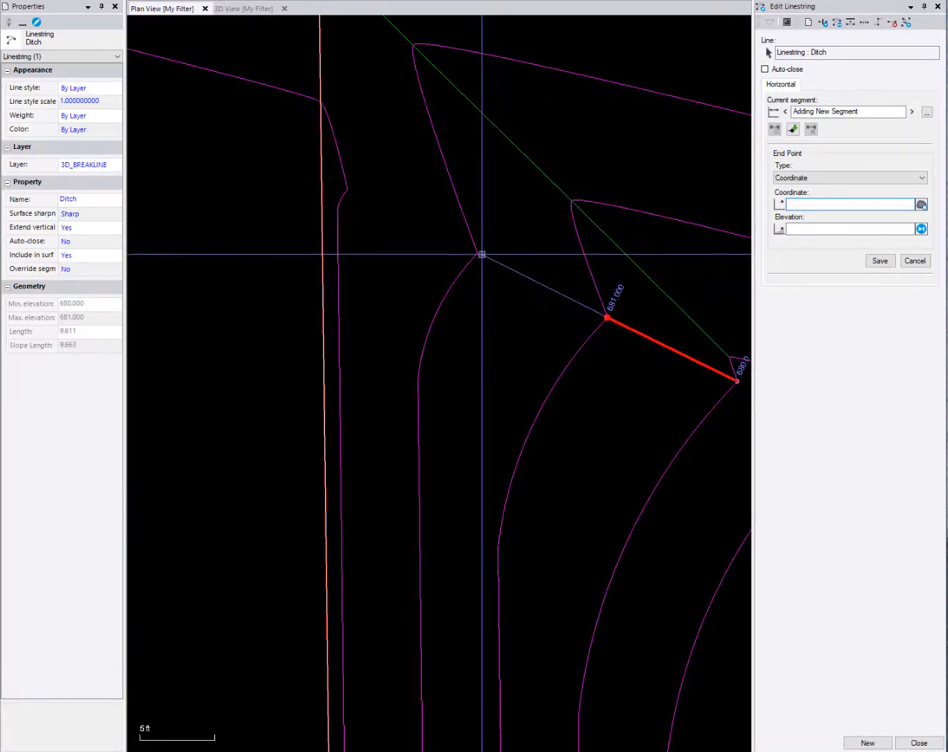
scroll(476, 253, up, 6)
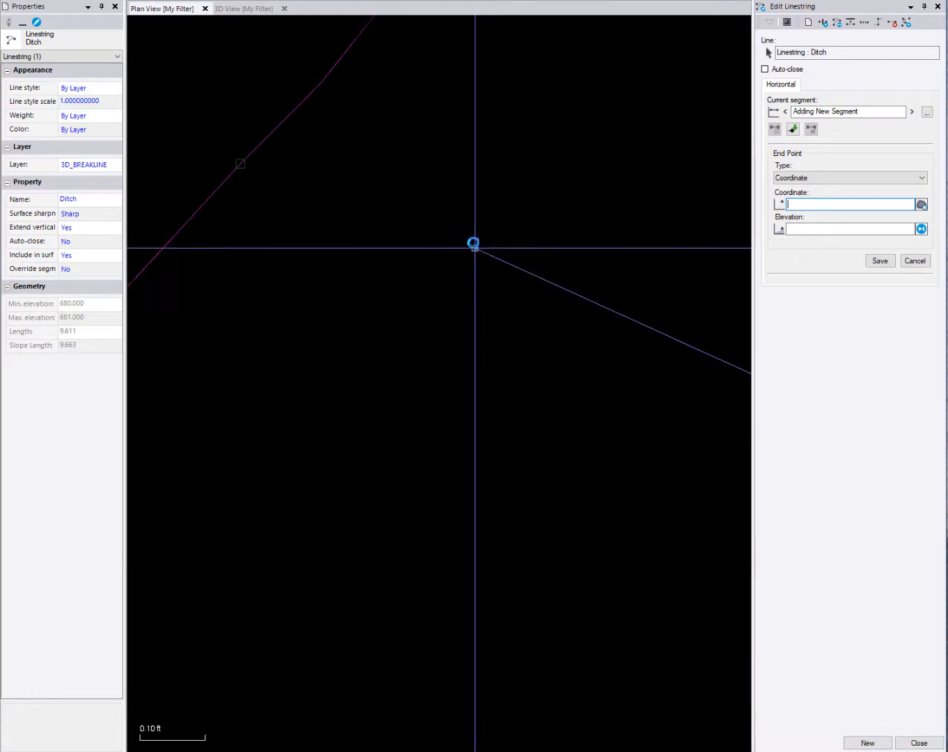
scroll(457, 201, down, 2)
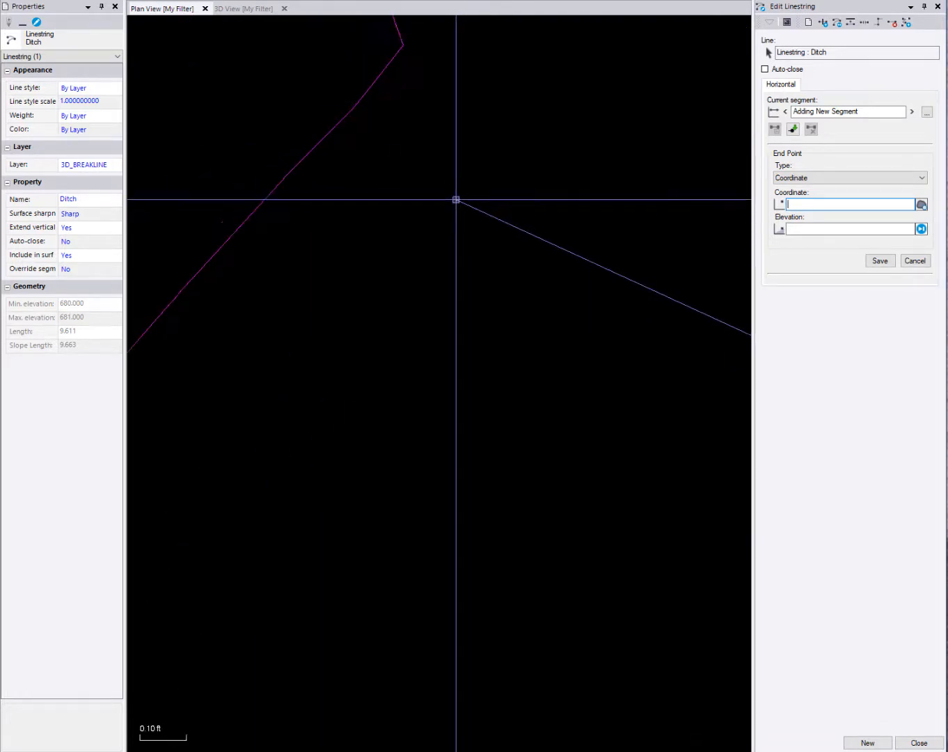
scroll(456, 200, down, 2)
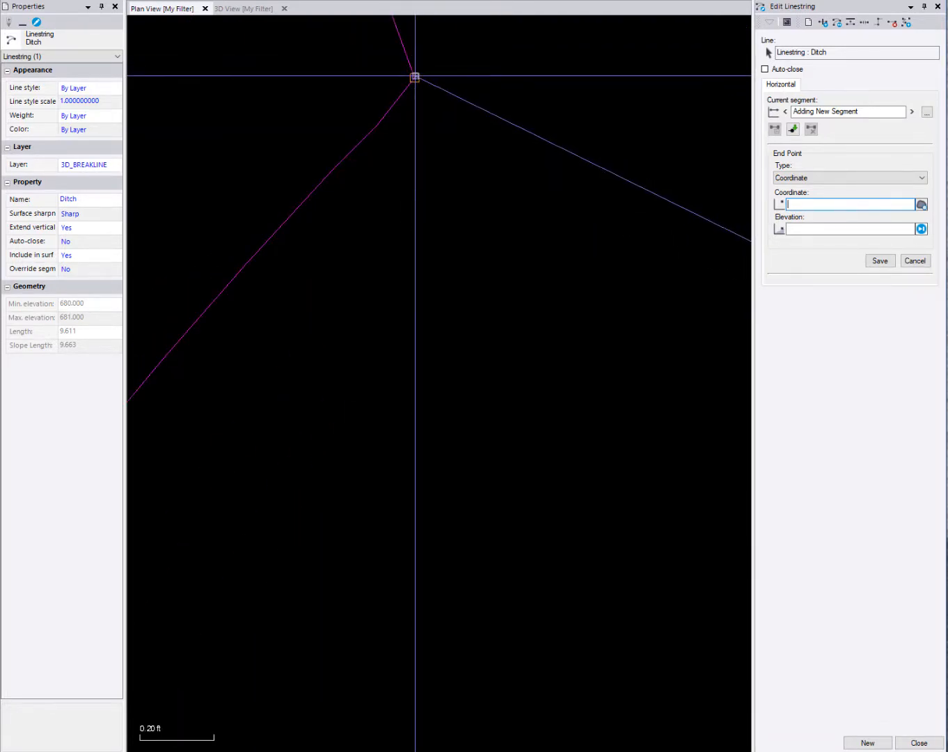
click(415, 77)
middle_drag(353, 91, 528, 341)
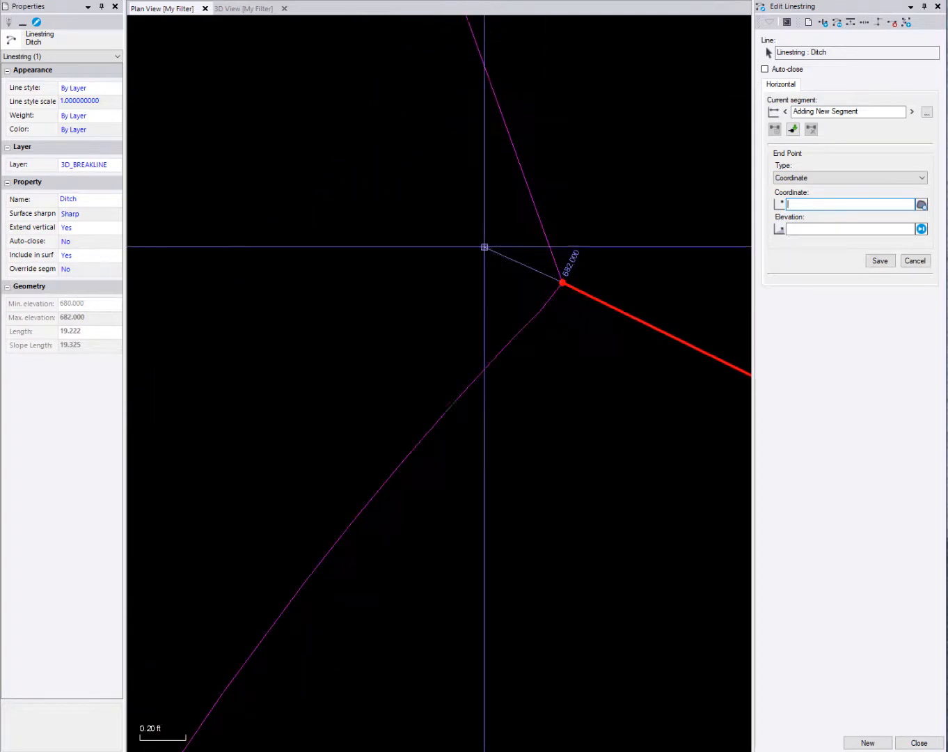
Extend the third Ditch breakline to the 683 contour kink near the boundary line, about 28.8 ft in total, and finish linestring editing.
scroll(484, 247, down, 6)
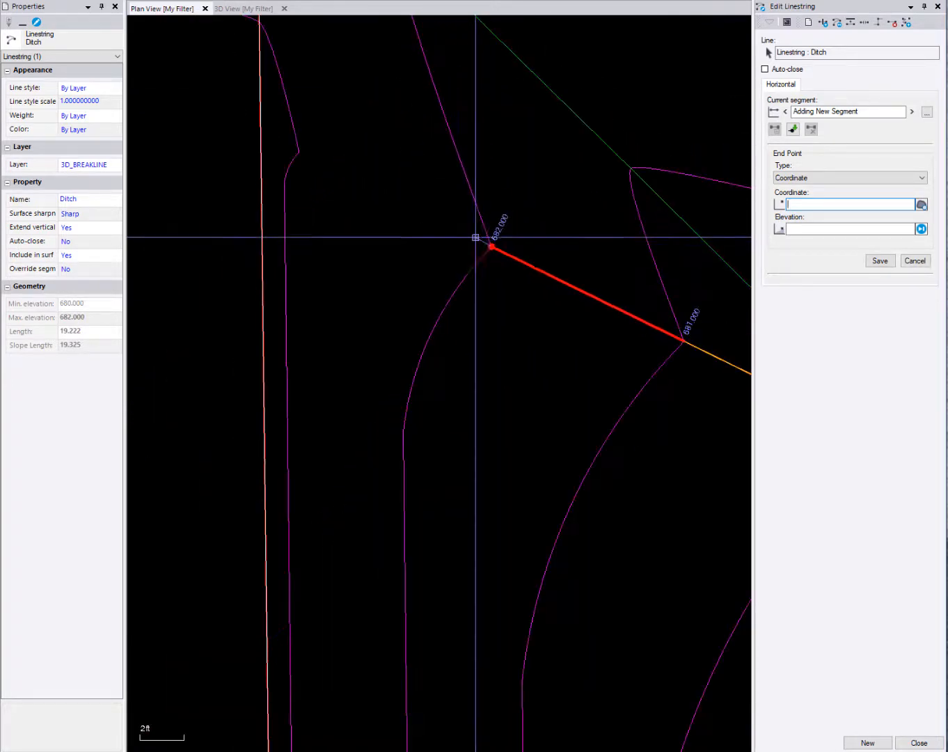
middle_drag(464, 245, 634, 396)
scroll(495, 309, up, 2)
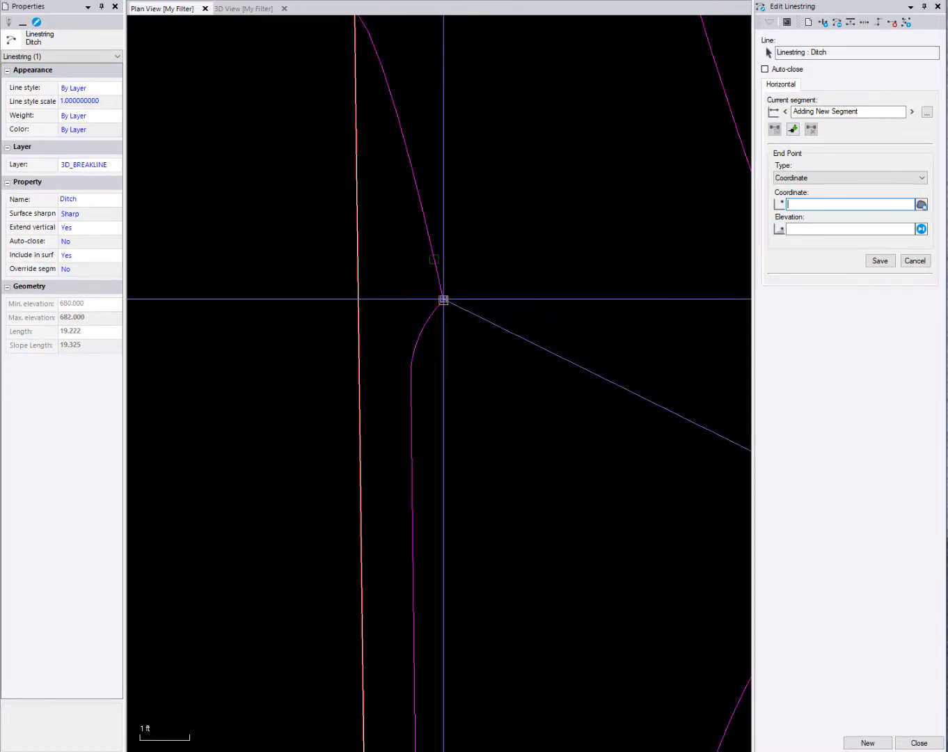
click(444, 299)
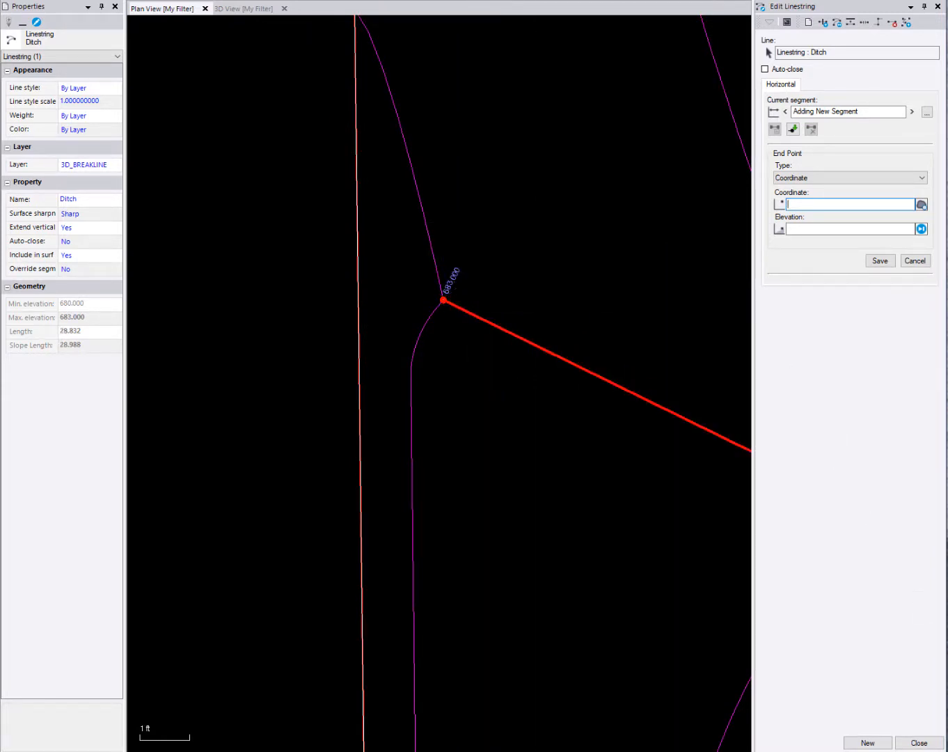
click(920, 743)
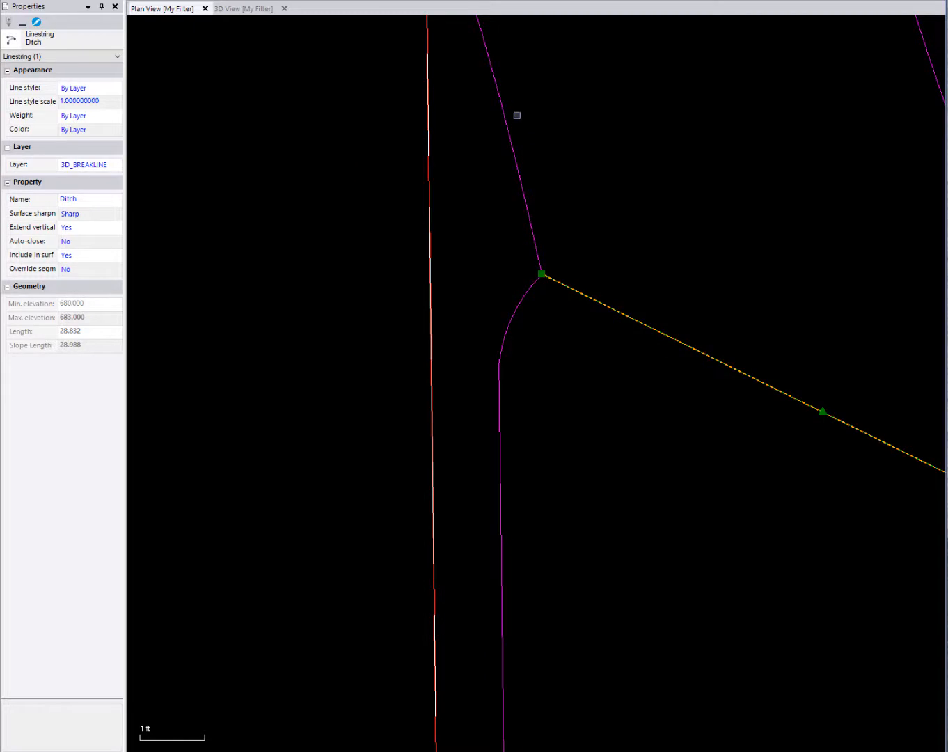
Deselect the finished third Ditch breakline and display the finished-grade surface's triangulation in the plan view.
scroll(572, 144, down, 5)
middle_drag(625, 142, 409, 234)
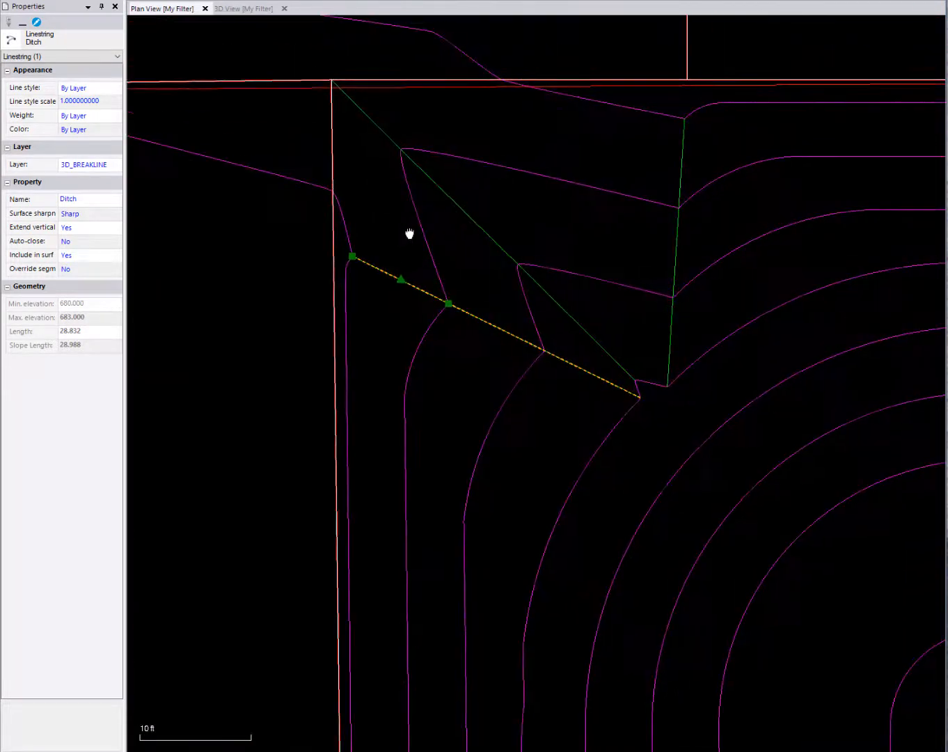
key(Escape)
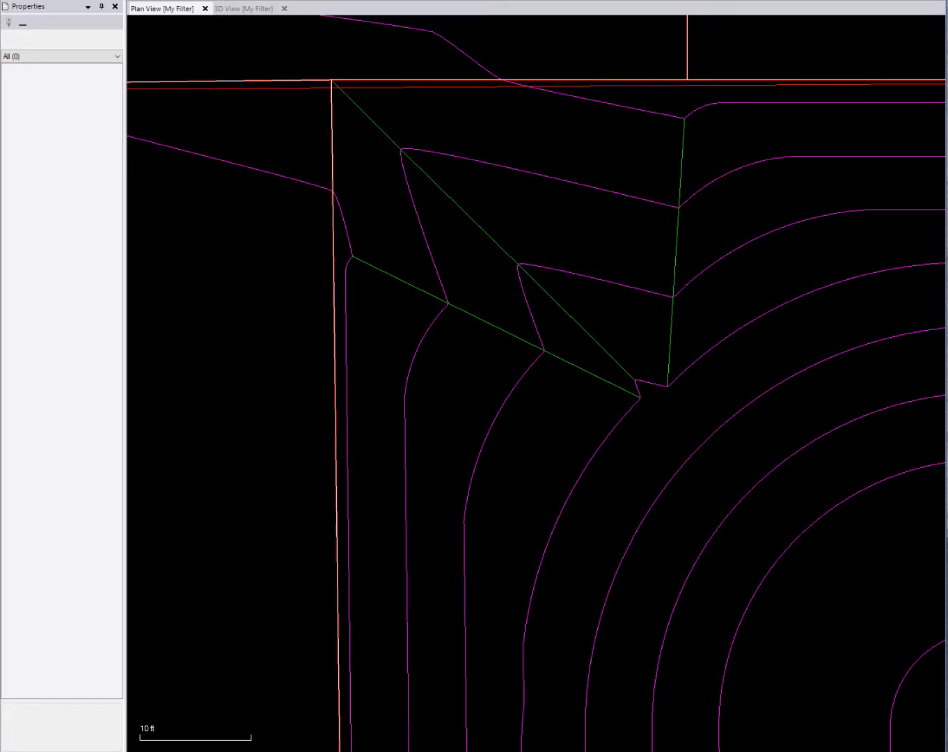
right_click(0, 438)
click(4, 467)
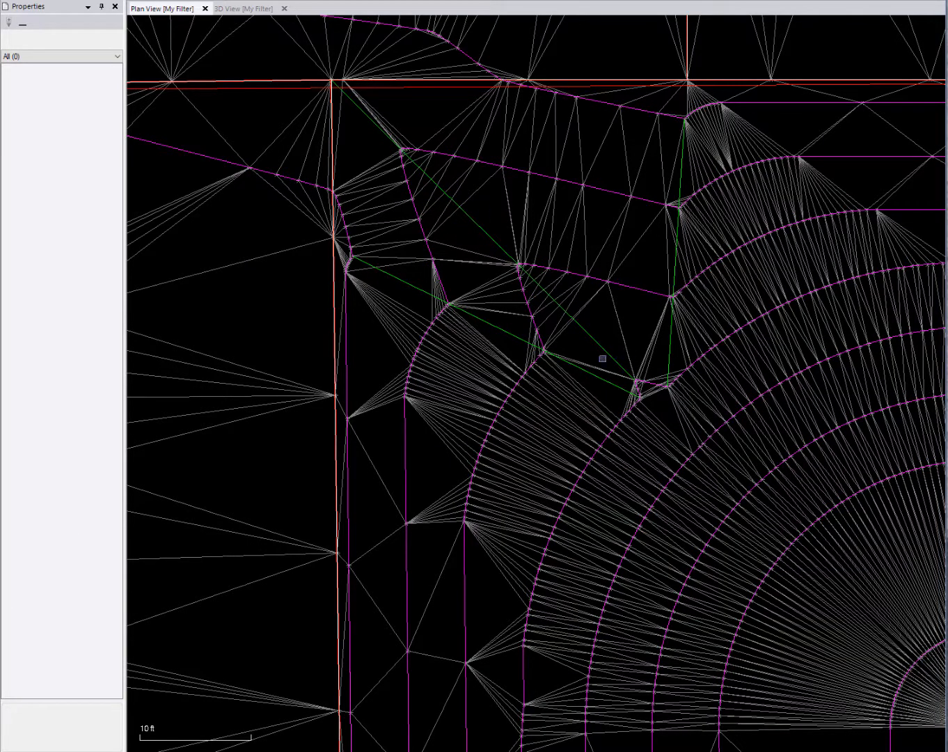
Select the Auburn Meadows FG 9.28.19 surface and rebuild it to include the new ditch breaklines.
right_click(0, 435)
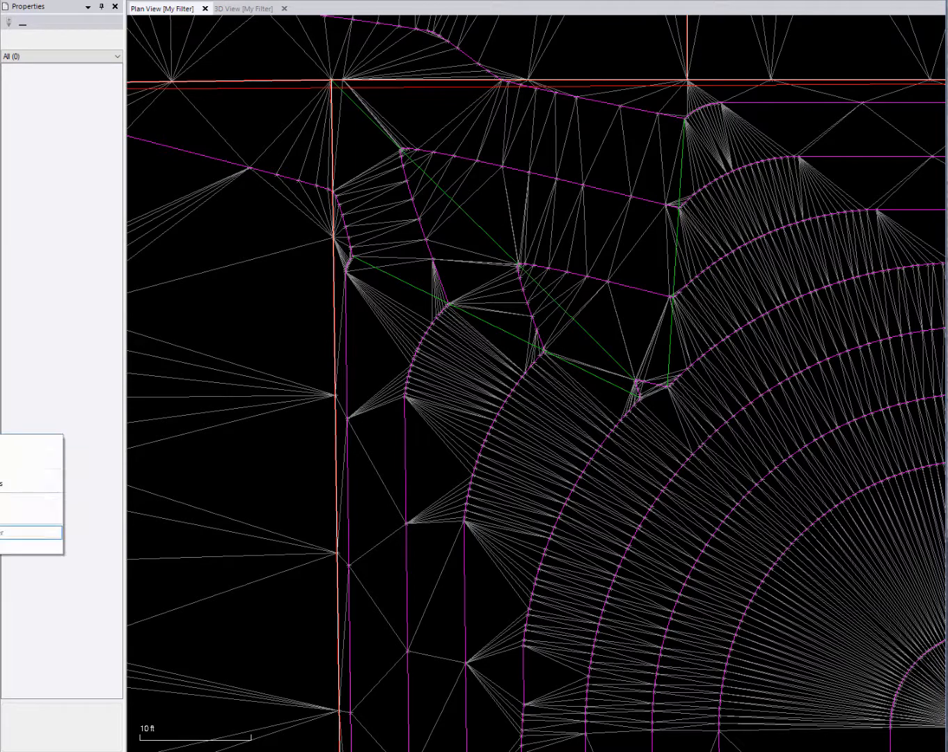
click(4, 547)
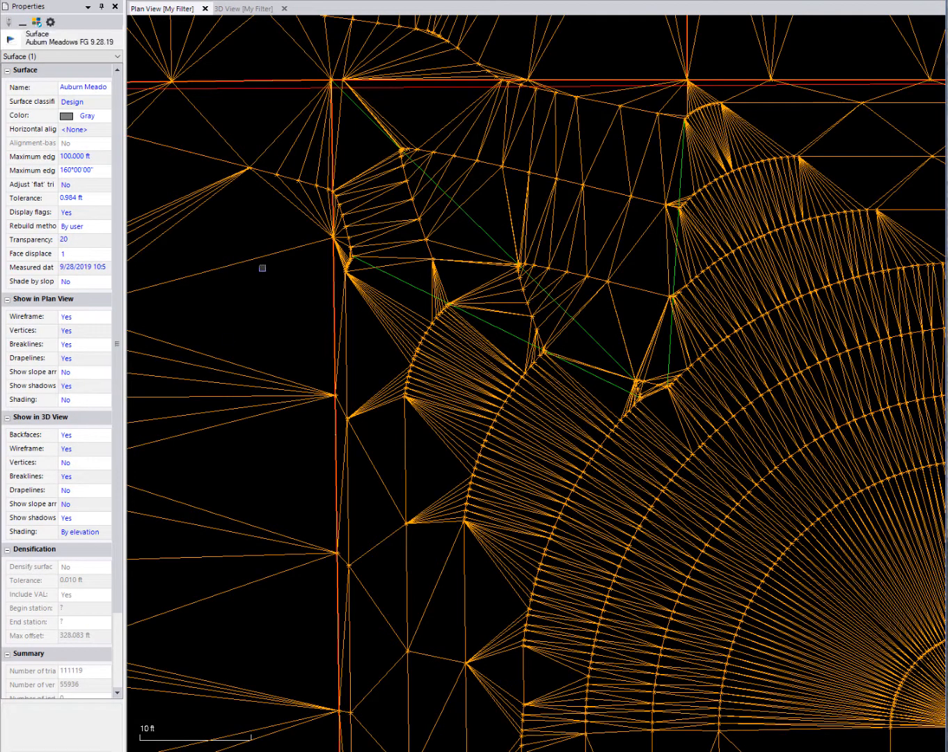
right_click(268, 258)
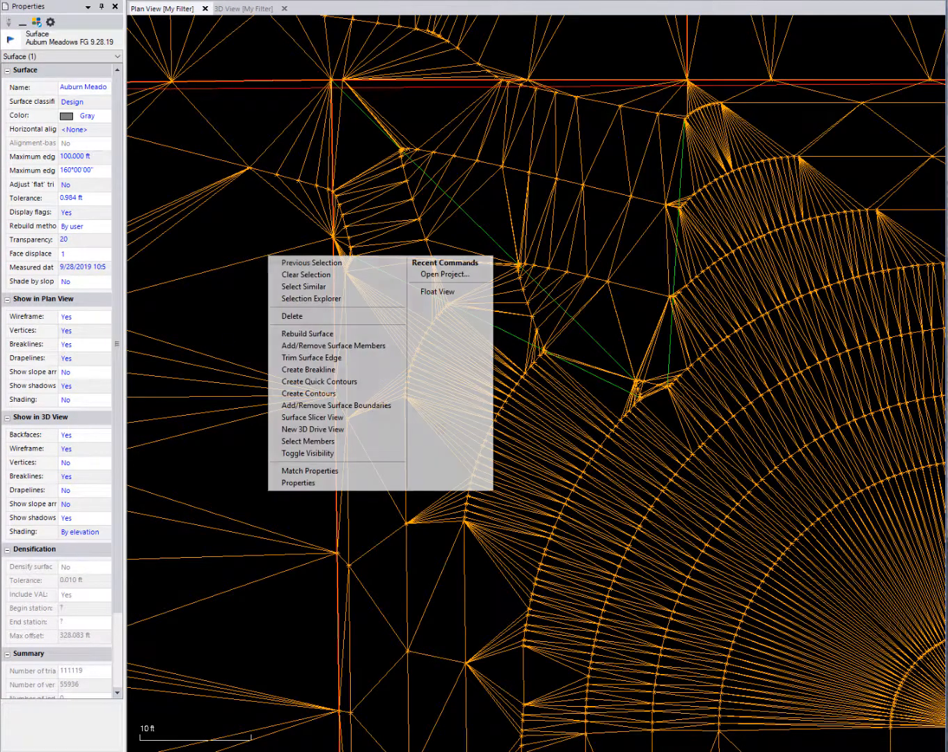
click(310, 336)
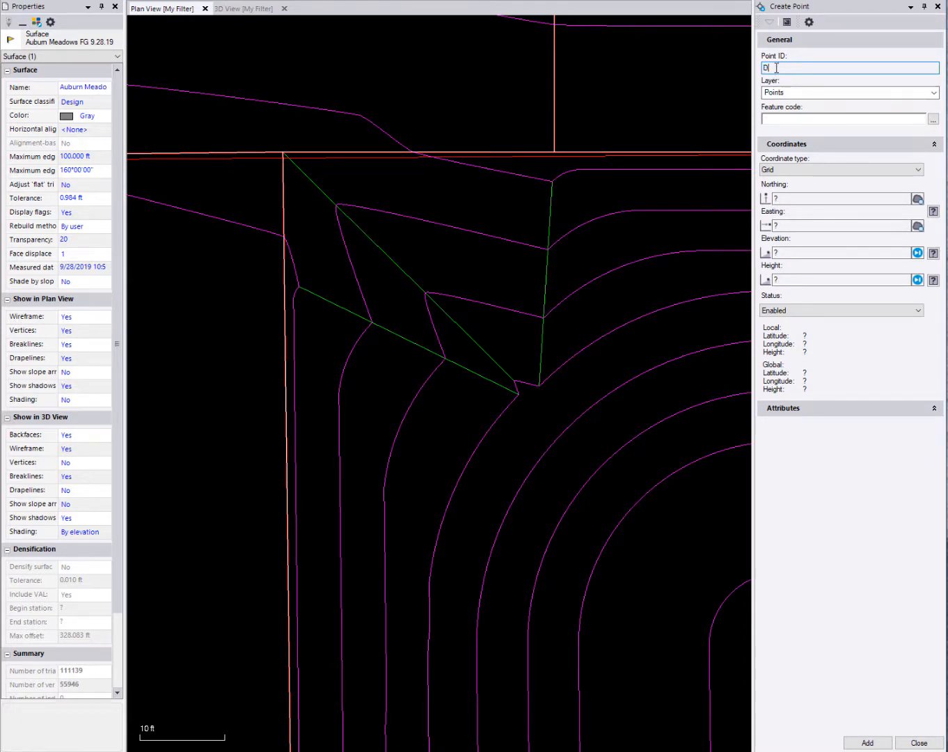
Create point D1 on the Points layer at the boundary corner where the middle ditch breakline starts.
click(933, 93)
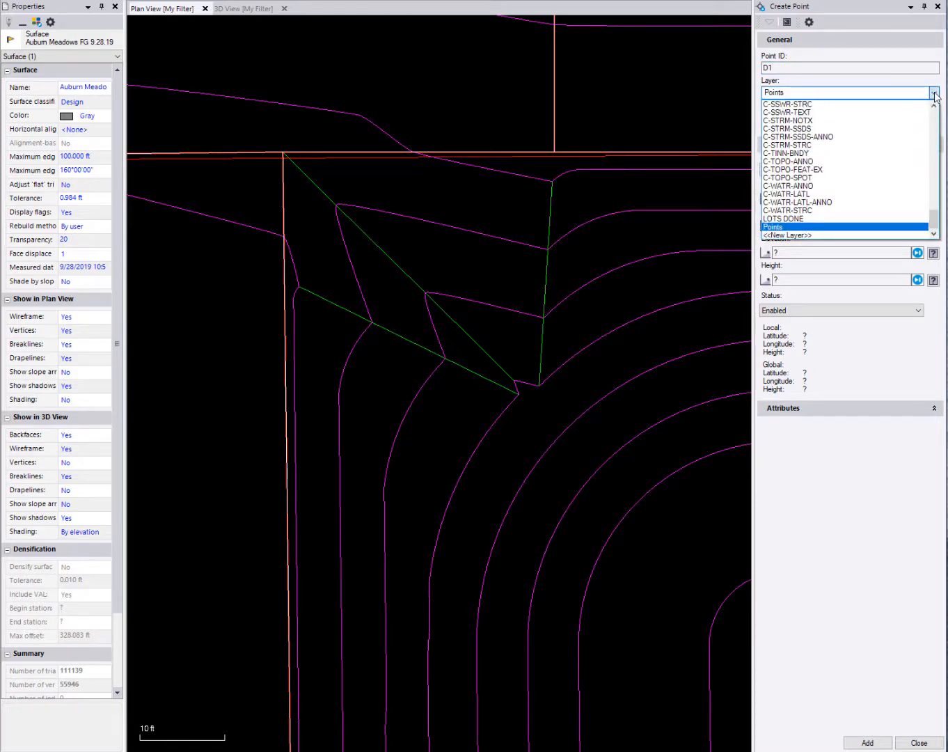
click(935, 95)
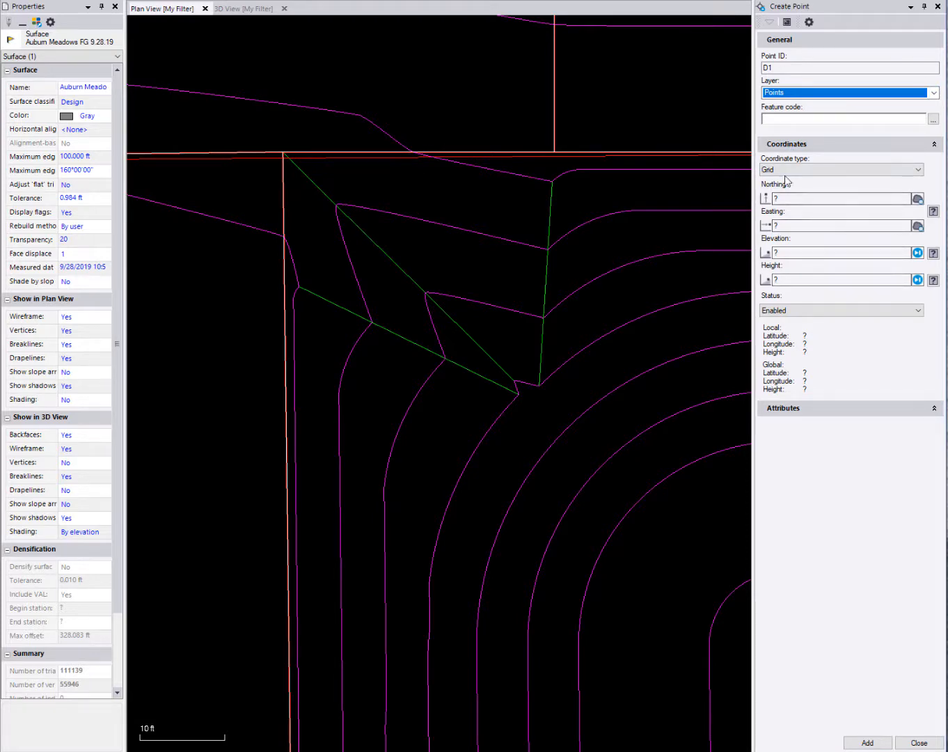
click(782, 199)
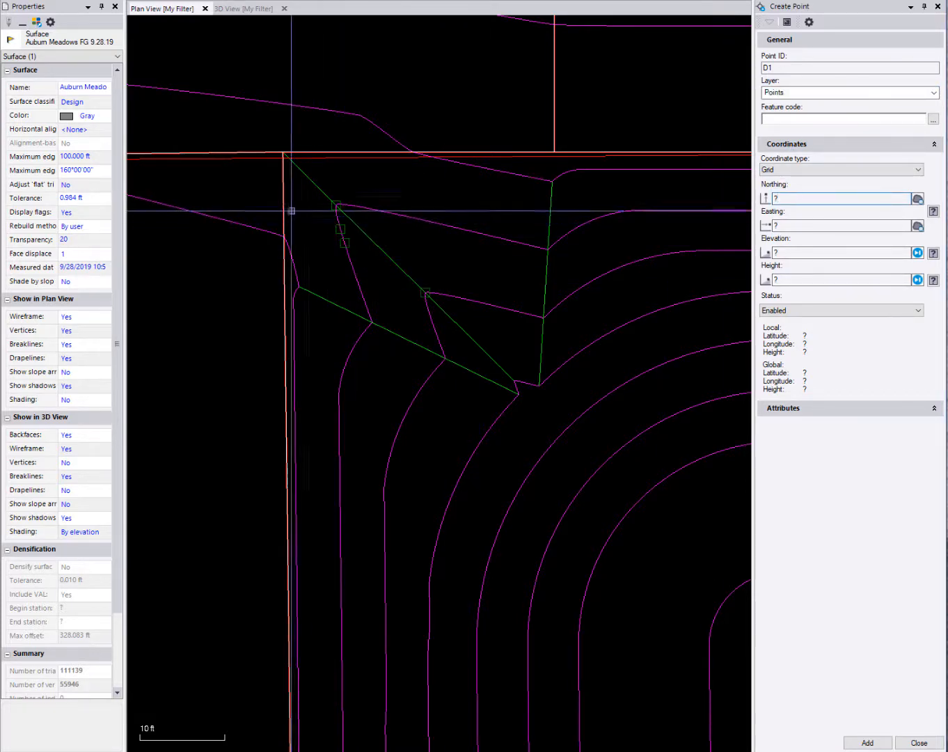
scroll(279, 191, up, 2)
scroll(283, 154, up, 2)
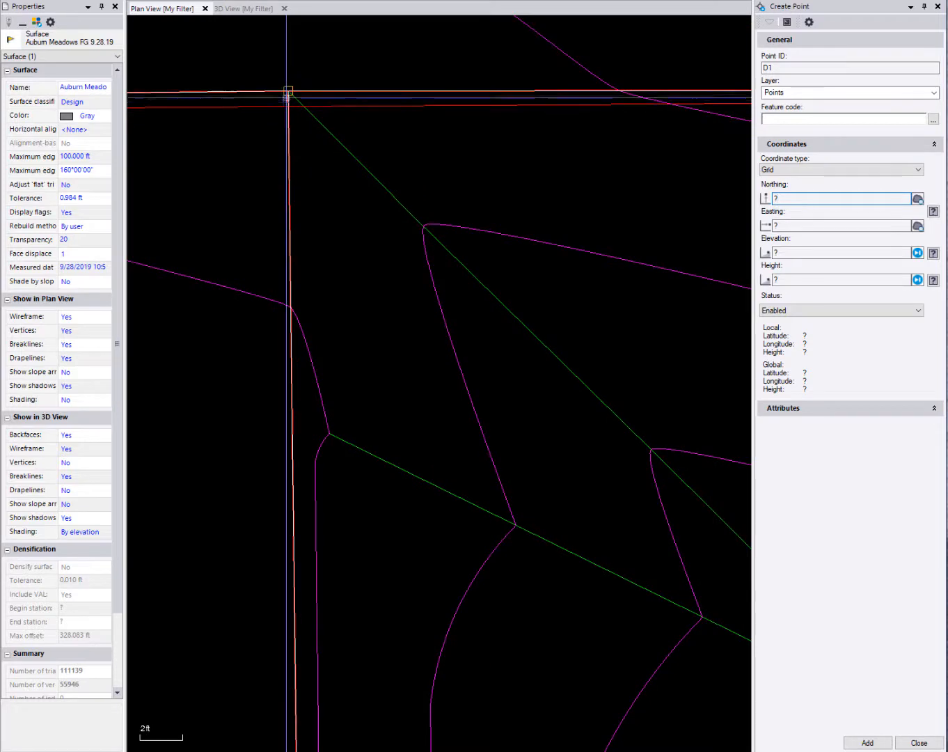
click(287, 90)
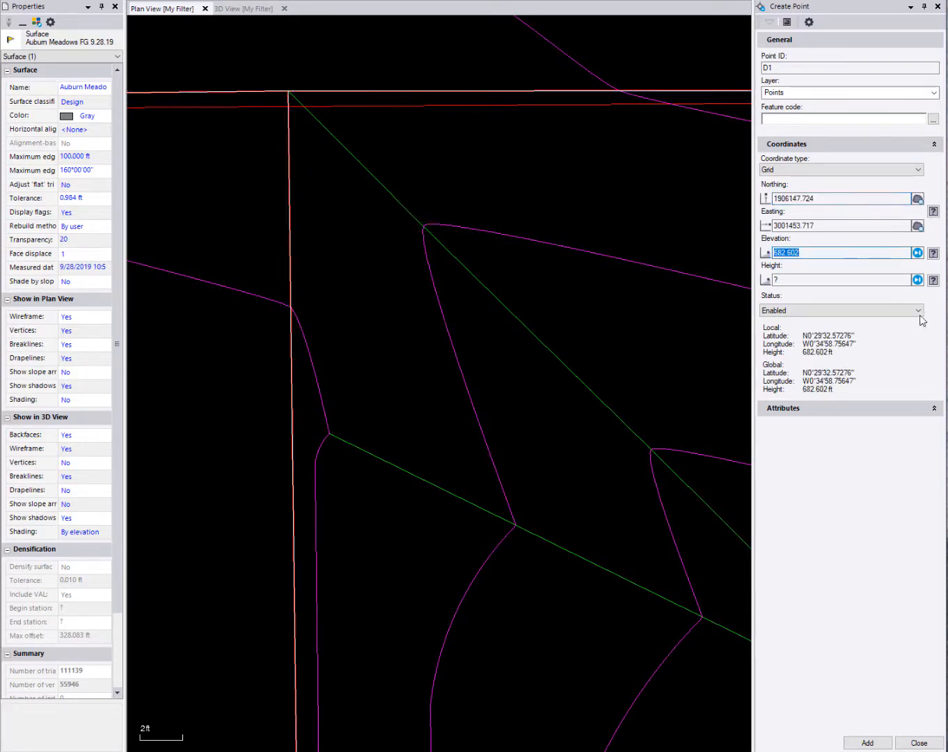
key(Return)
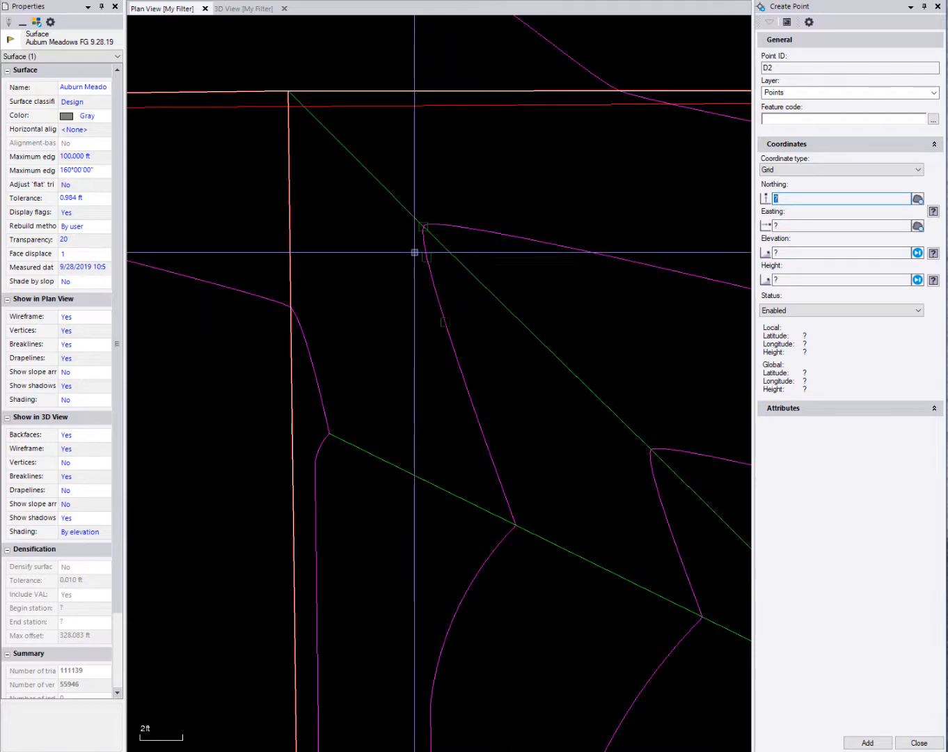
Add a point where the middle ditch breakline meets the kink of the 682 contour.
scroll(425, 225, up, 10)
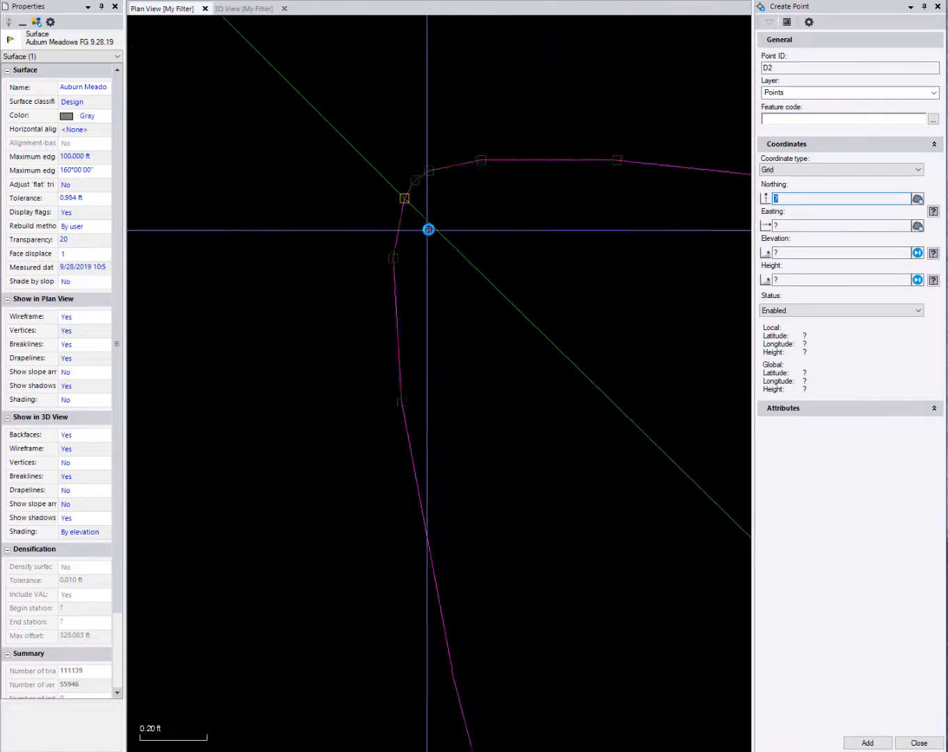
scroll(397, 199, down, 1)
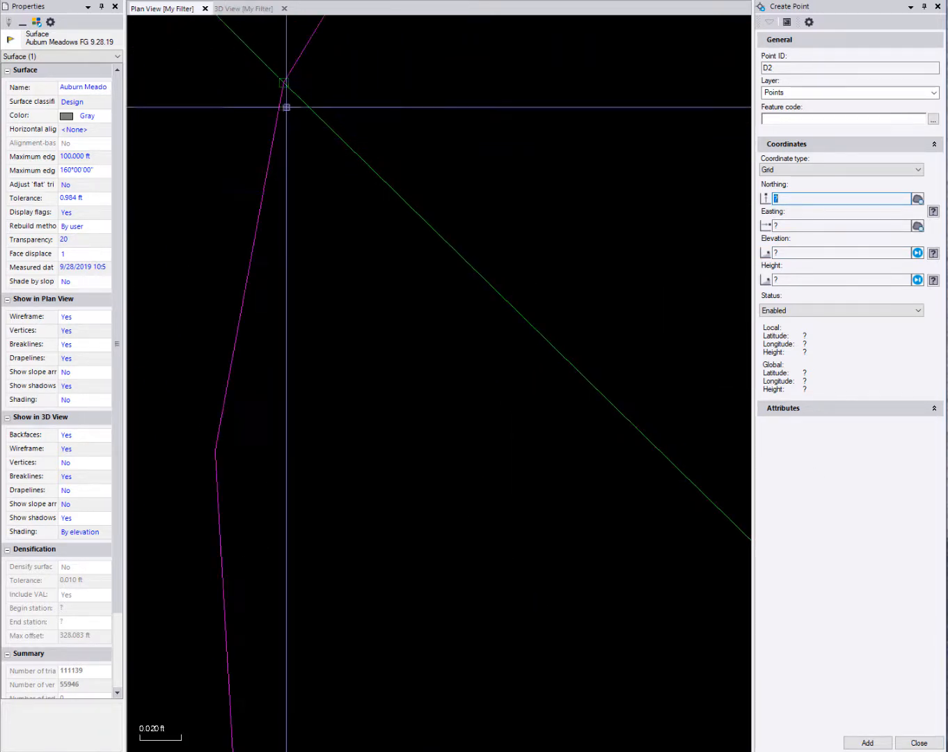
click(283, 83)
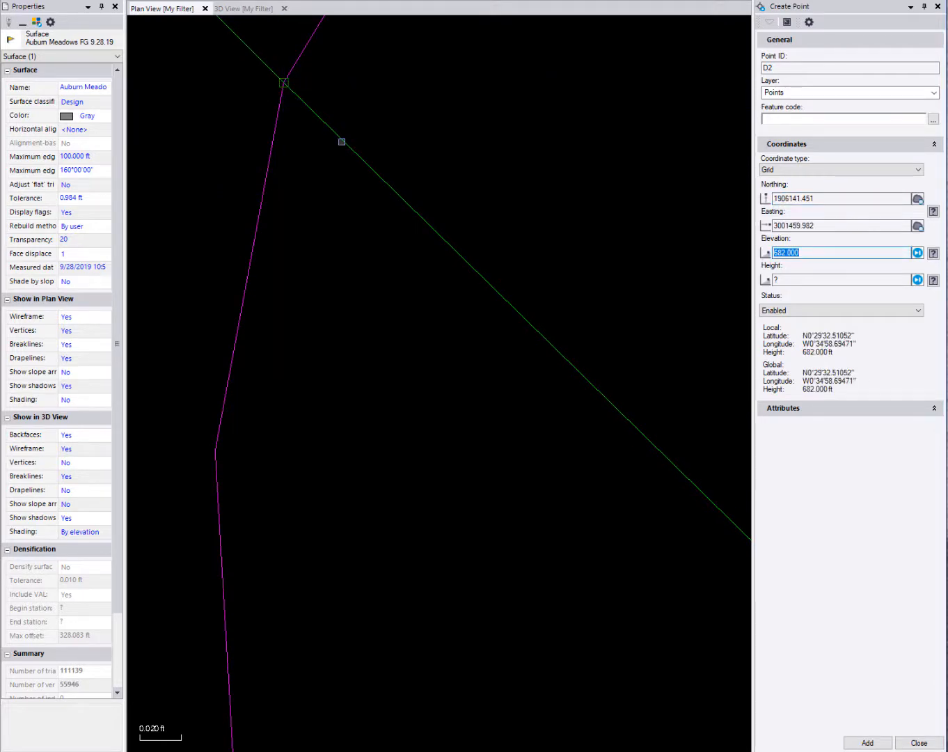
key(Return)
Add a point at the lower end of the middle ditch breakline, on the 680 contour kink.
scroll(432, 213, down, 3)
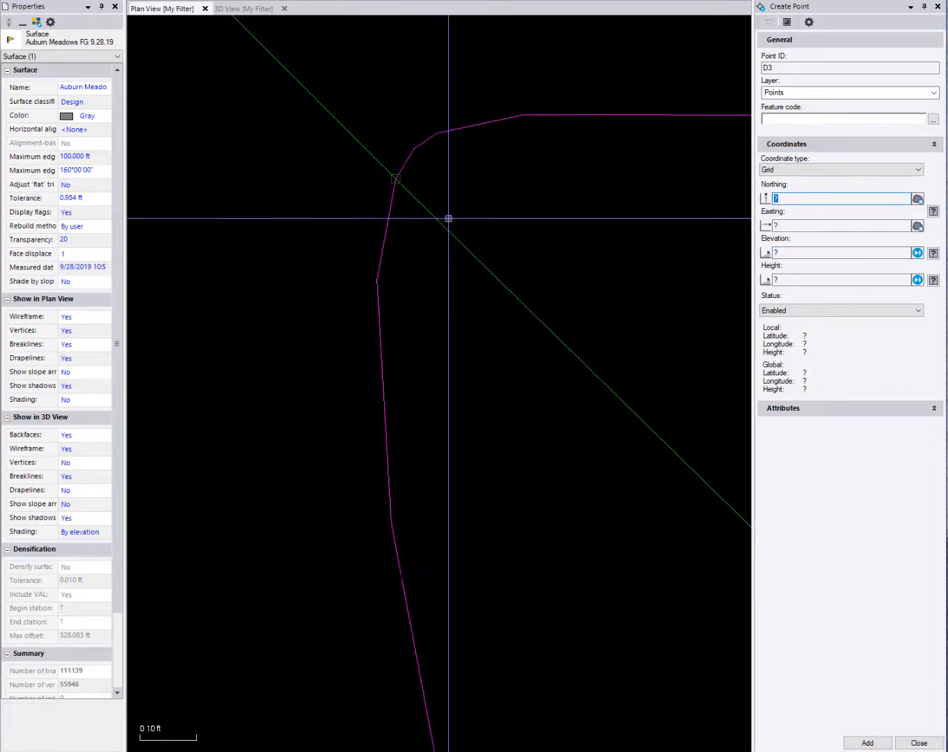
scroll(448, 218, down, 1)
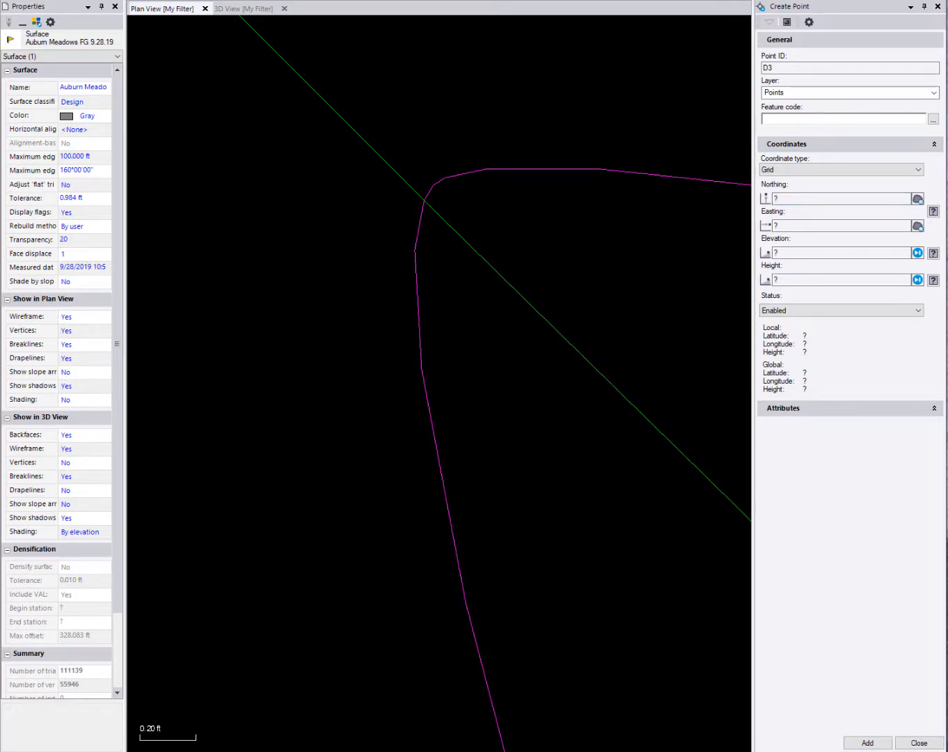
scroll(334, 213, down, 4)
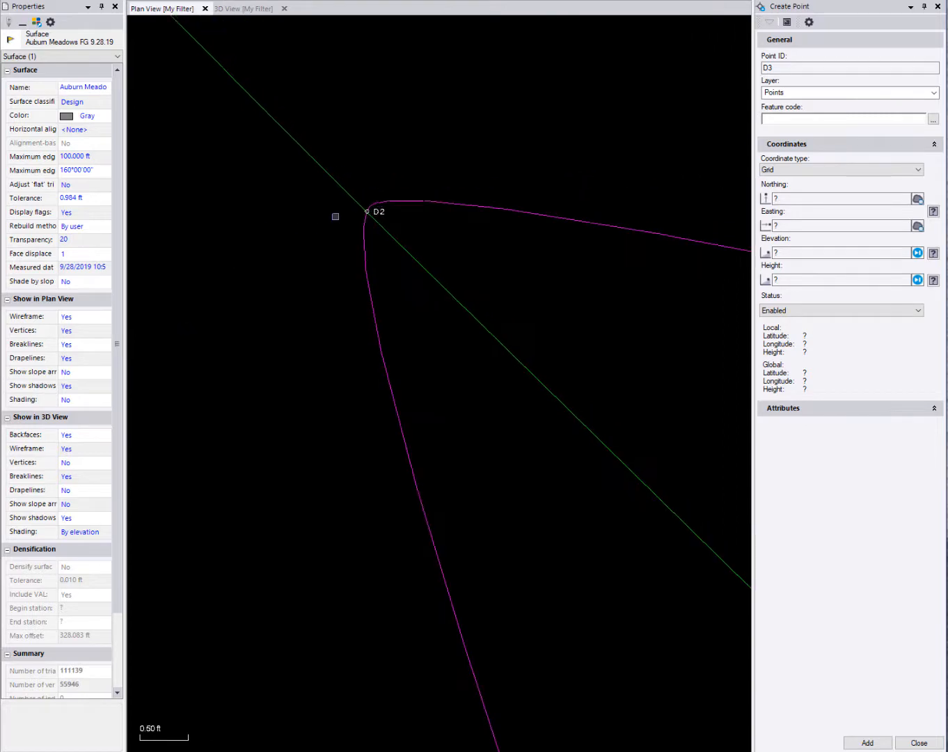
middle_drag(547, 392, 381, 179)
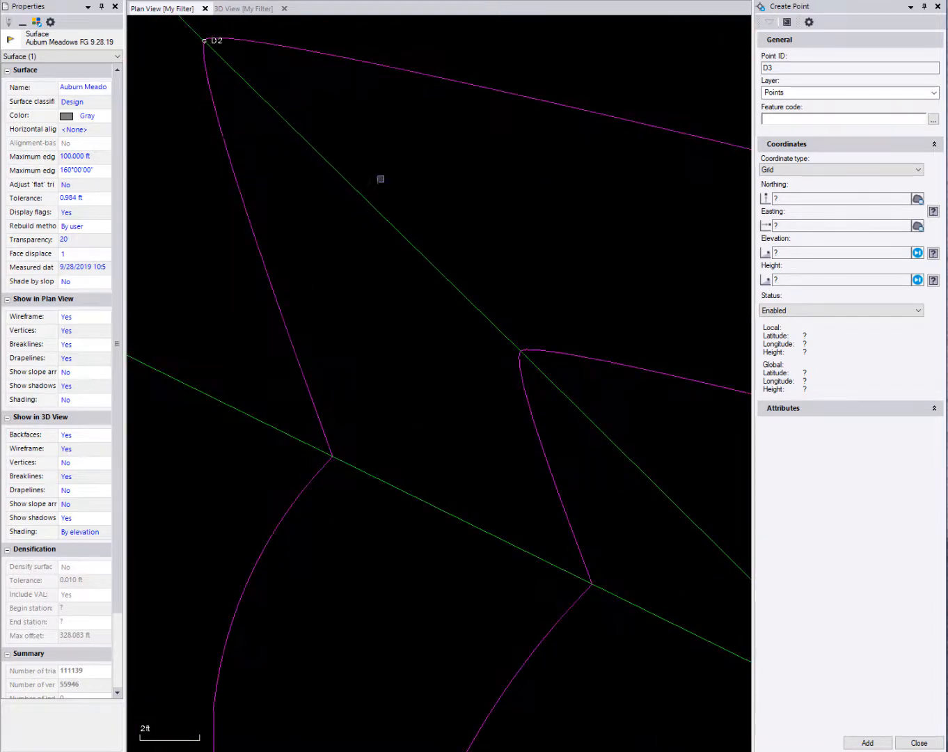
click(778, 198)
middle_drag(600, 398, 453, 191)
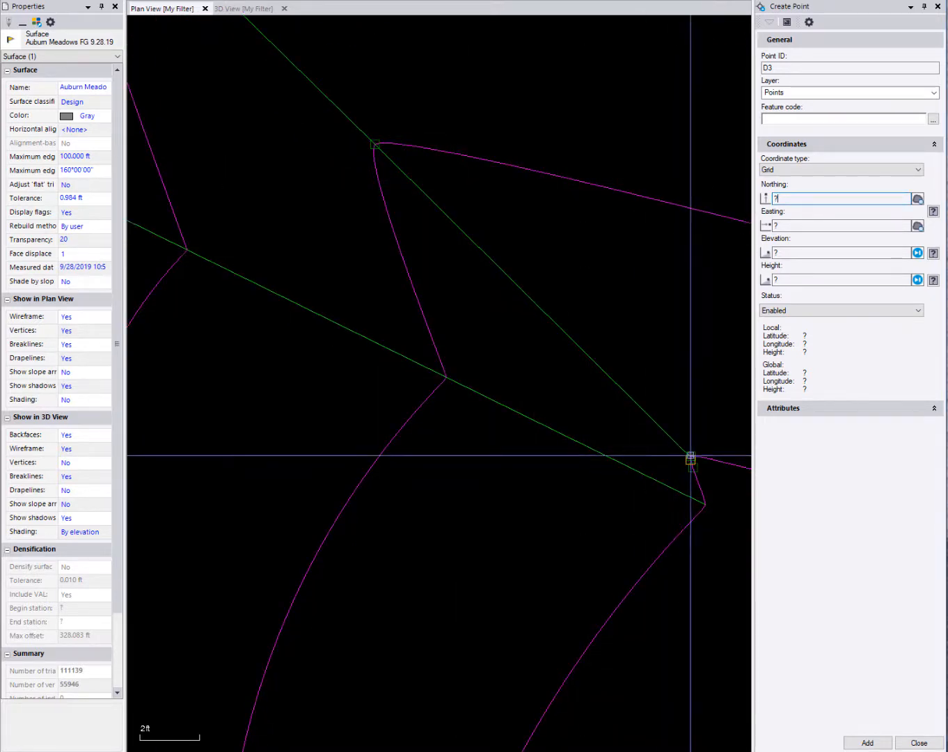
scroll(687, 458, up, 3)
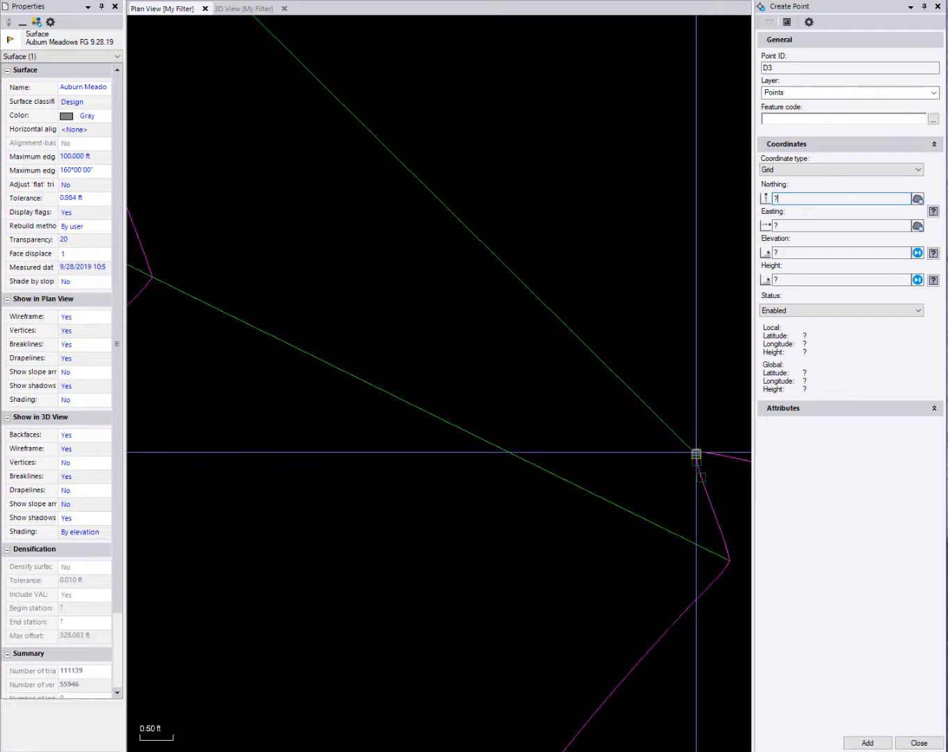
click(696, 453)
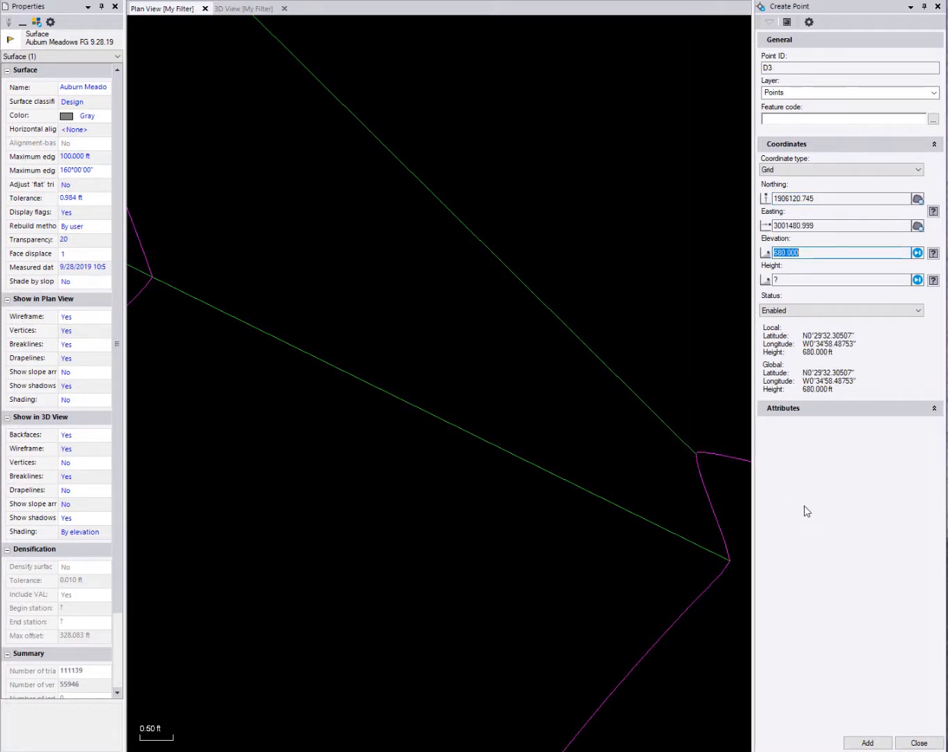
key(Return)
Add points at both ends of the lower-left ditch breakline, first at the 680 contour kink and then at the 683 kink.
scroll(665, 396, down, 3)
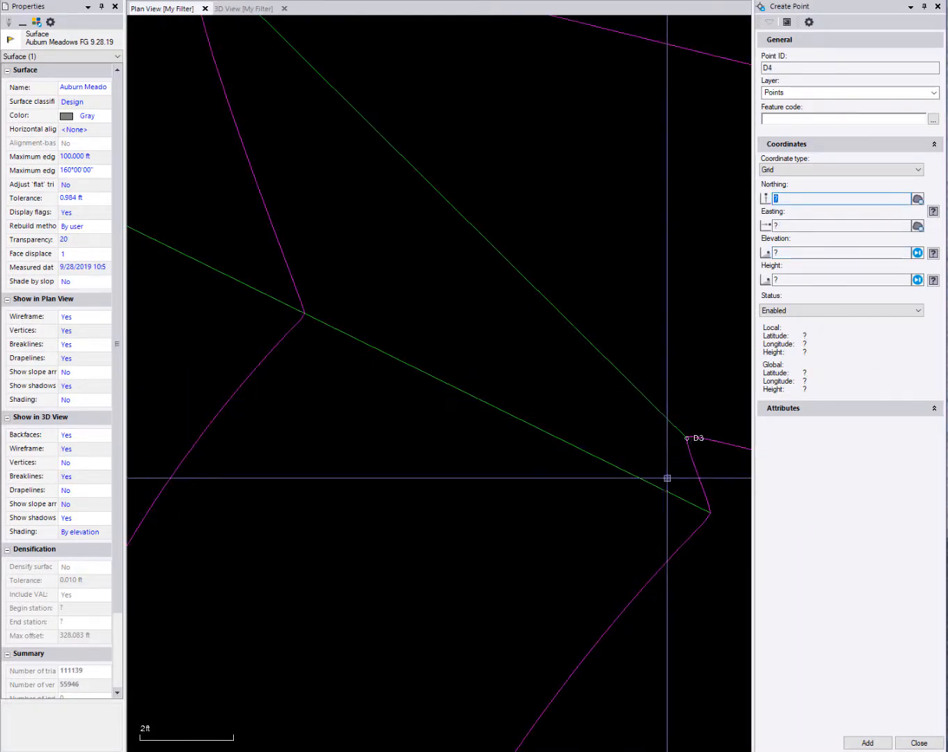
click(710, 512)
key(Return)
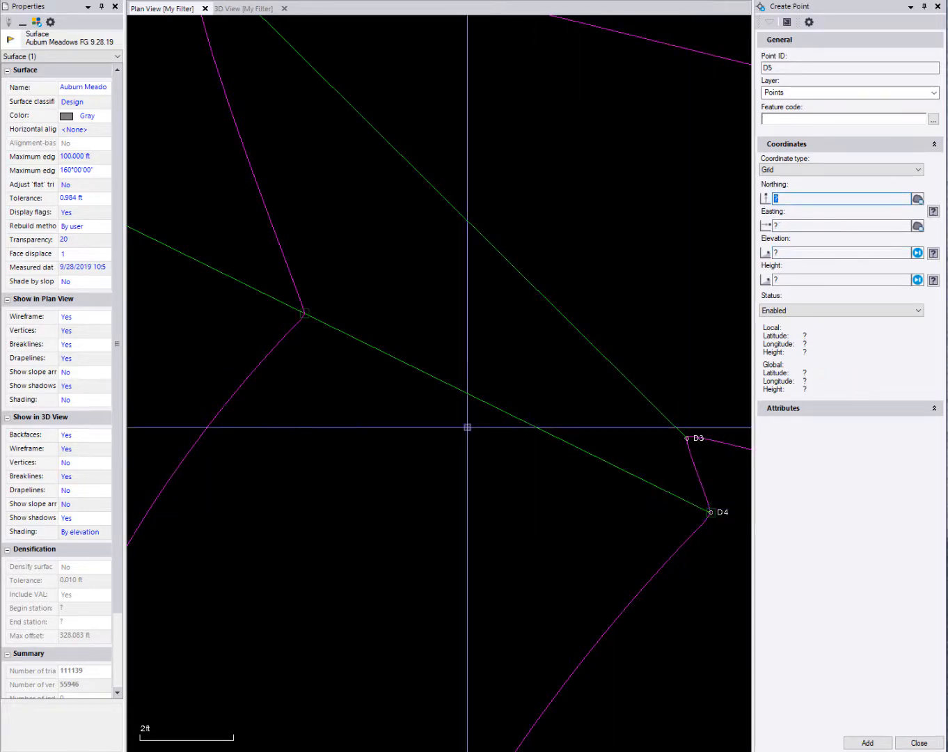
scroll(377, 332, down, 3)
scroll(327, 292, down, 4)
middle_drag(328, 291, 672, 470)
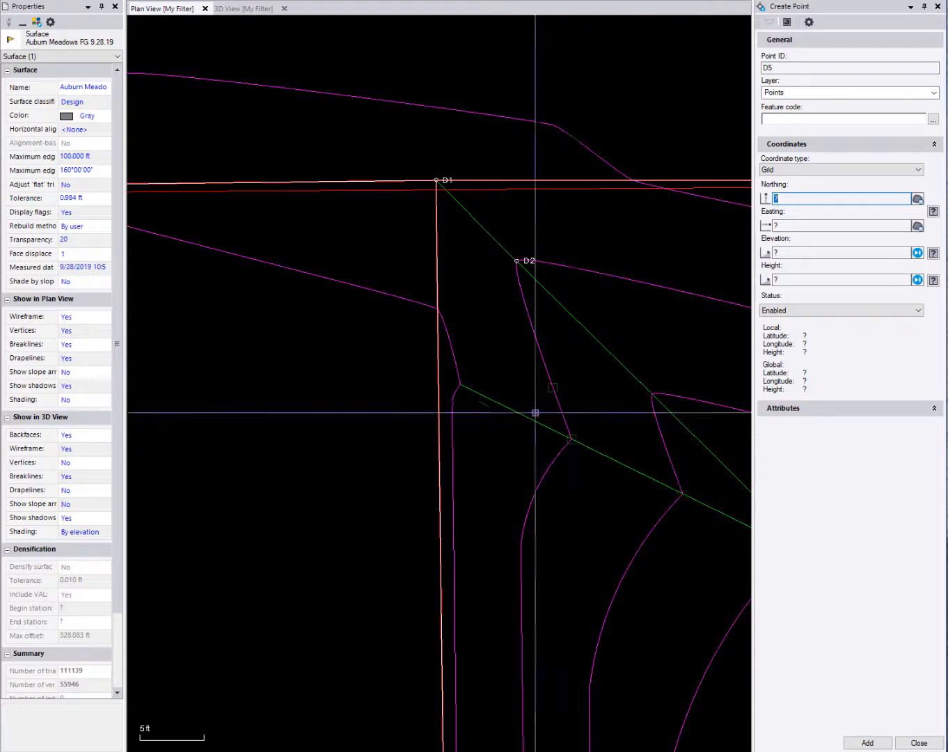
click(460, 385)
key(Return)
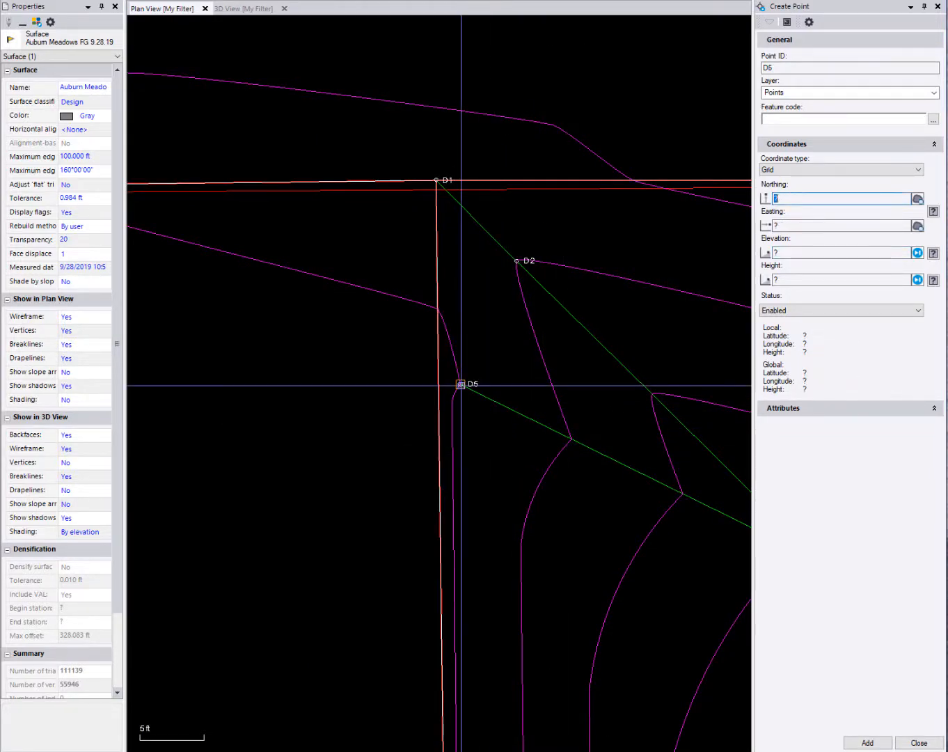
Add a point at the upper end of the right-hand ditch breakline, on the 683 contour kink.
middle_drag(599, 320, 293, 304)
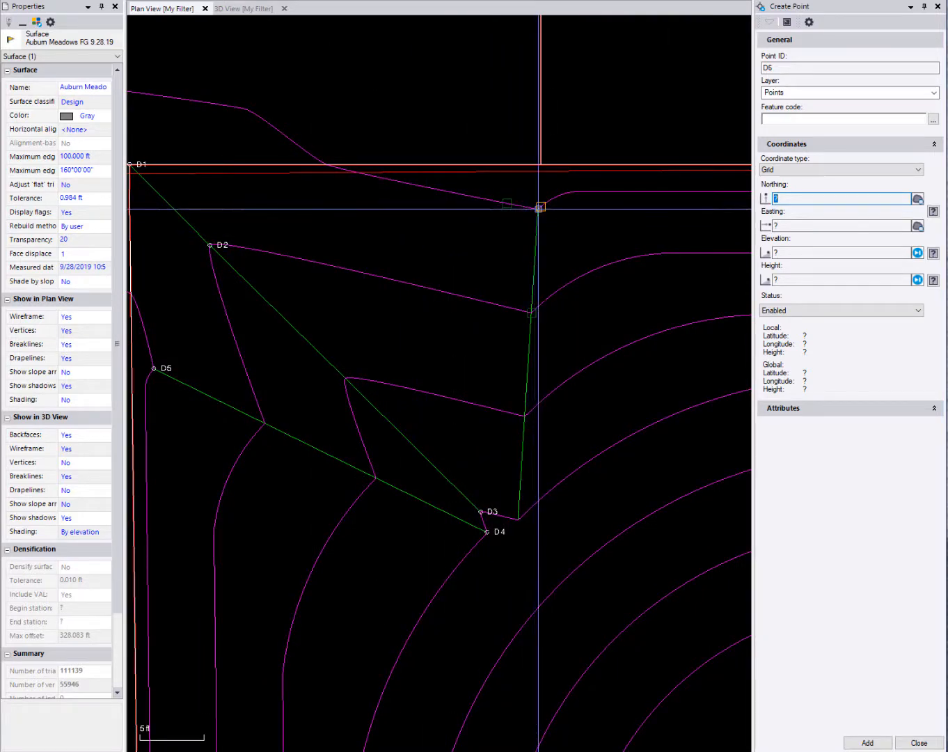
scroll(540, 207, up, 5)
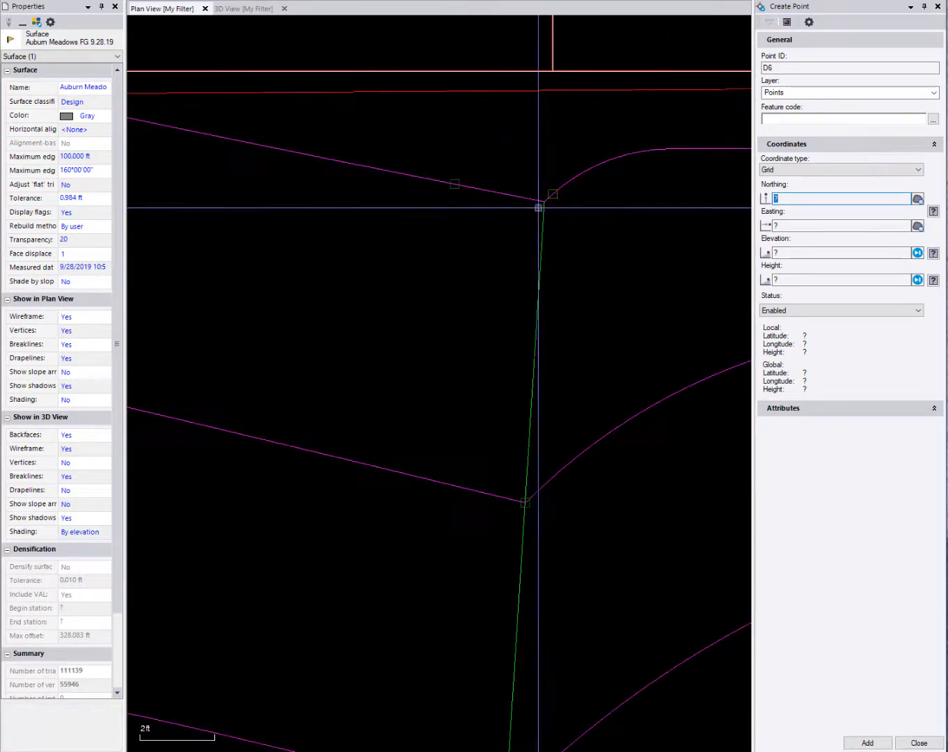
click(544, 203)
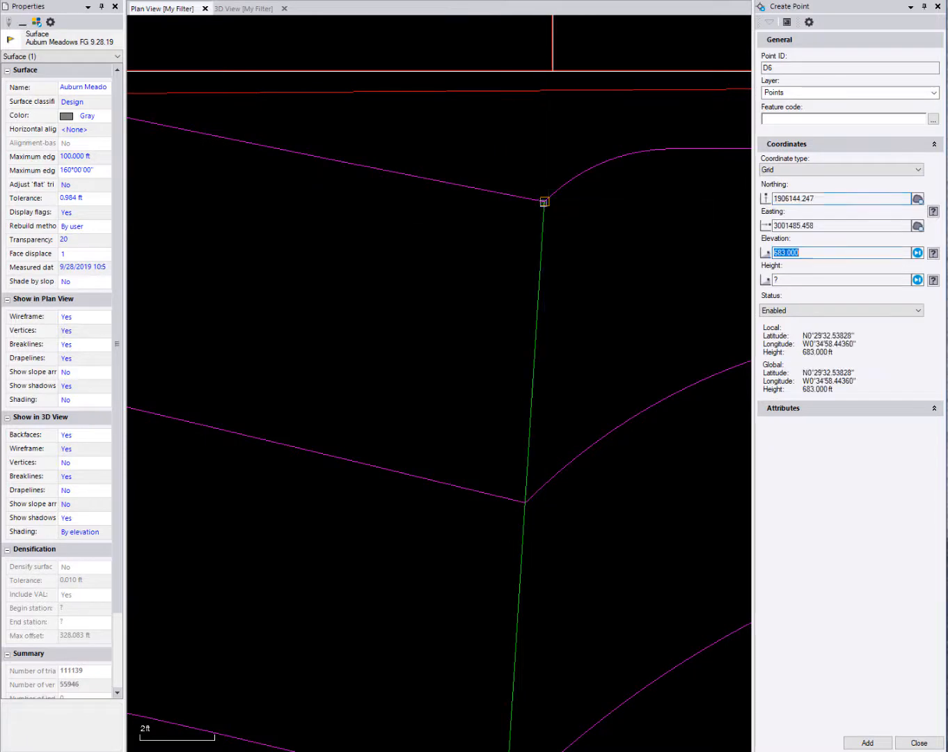
key(Return)
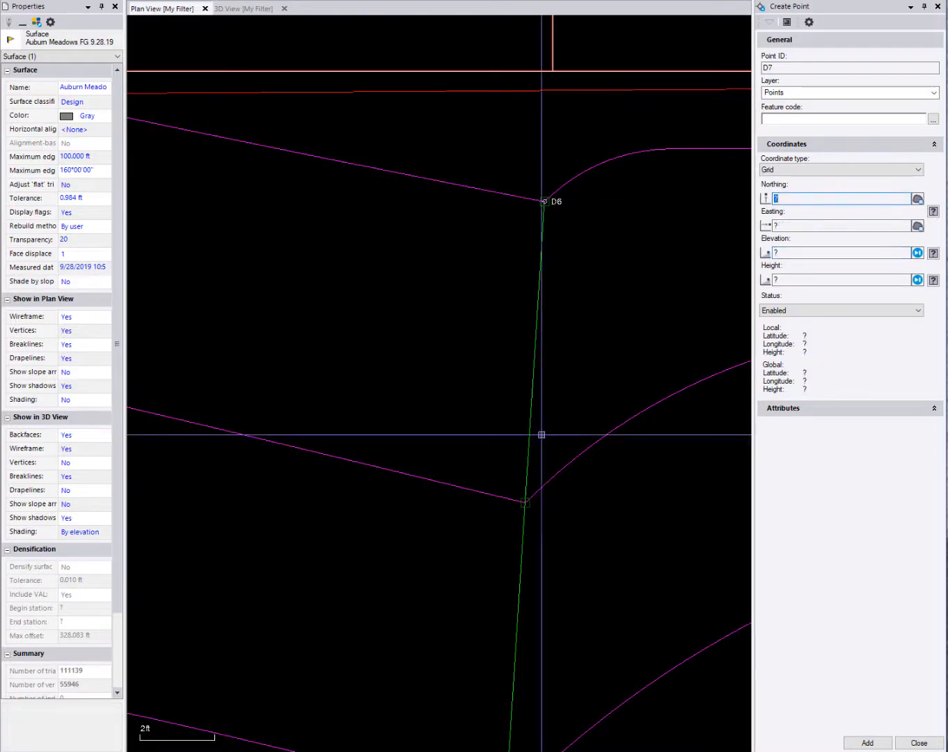
Add a point at the lower end of the right-hand ditch breakline, on the 680 contour kink.
scroll(582, 391, down, 3)
middle_drag(579, 407, 648, 139)
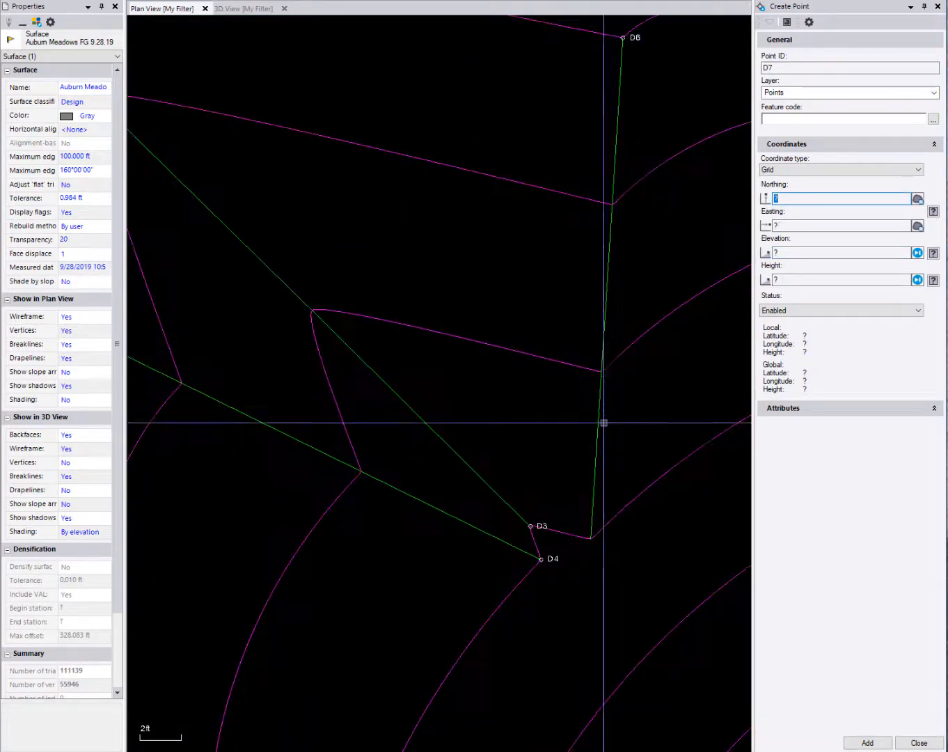
middle_drag(578, 533, 586, 535)
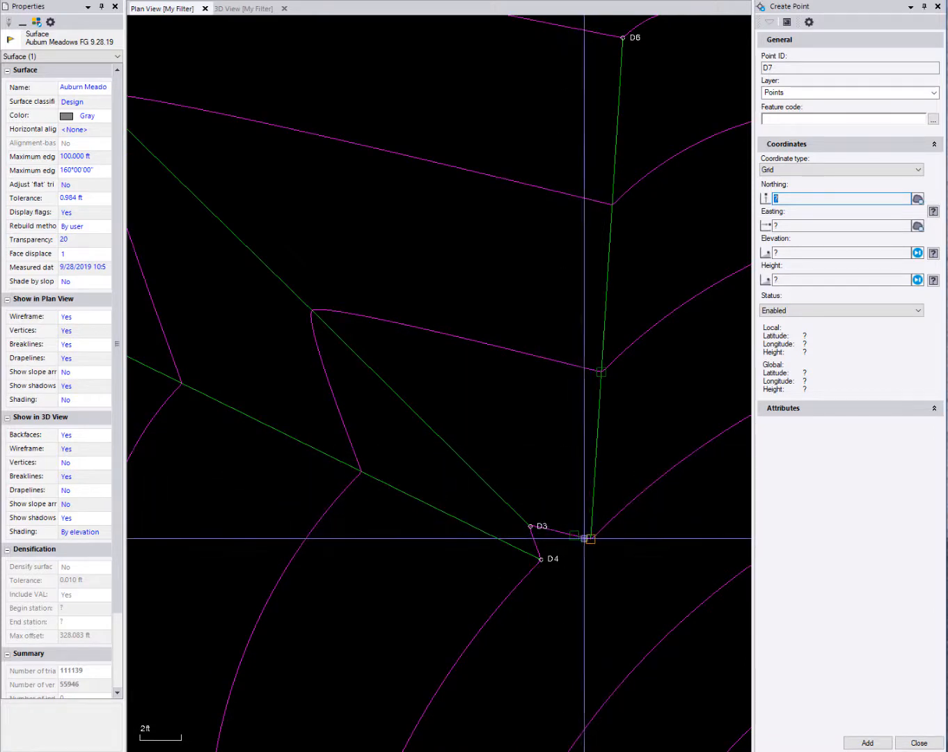
scroll(590, 537, up, 2)
scroll(591, 537, up, 2)
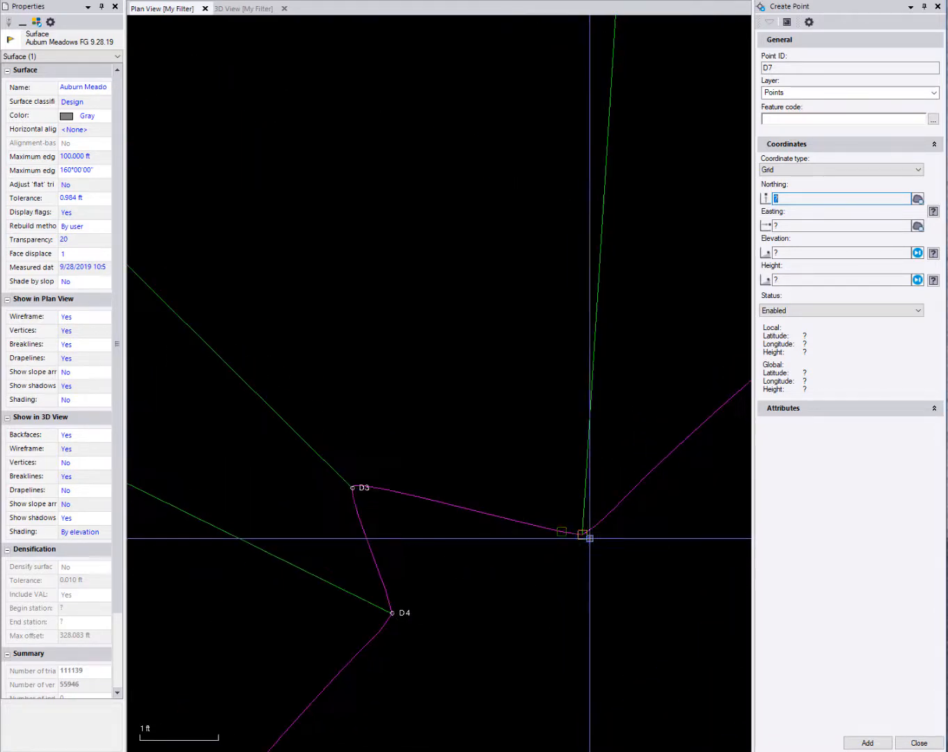
click(584, 534)
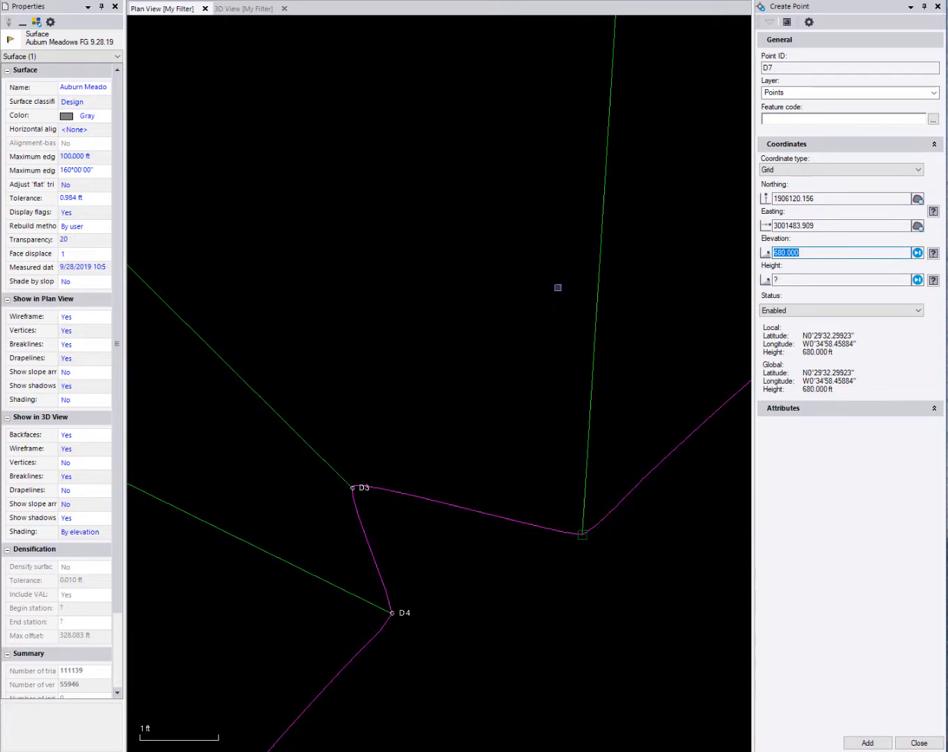
key(Return)
scroll(566, 277, down, 4)
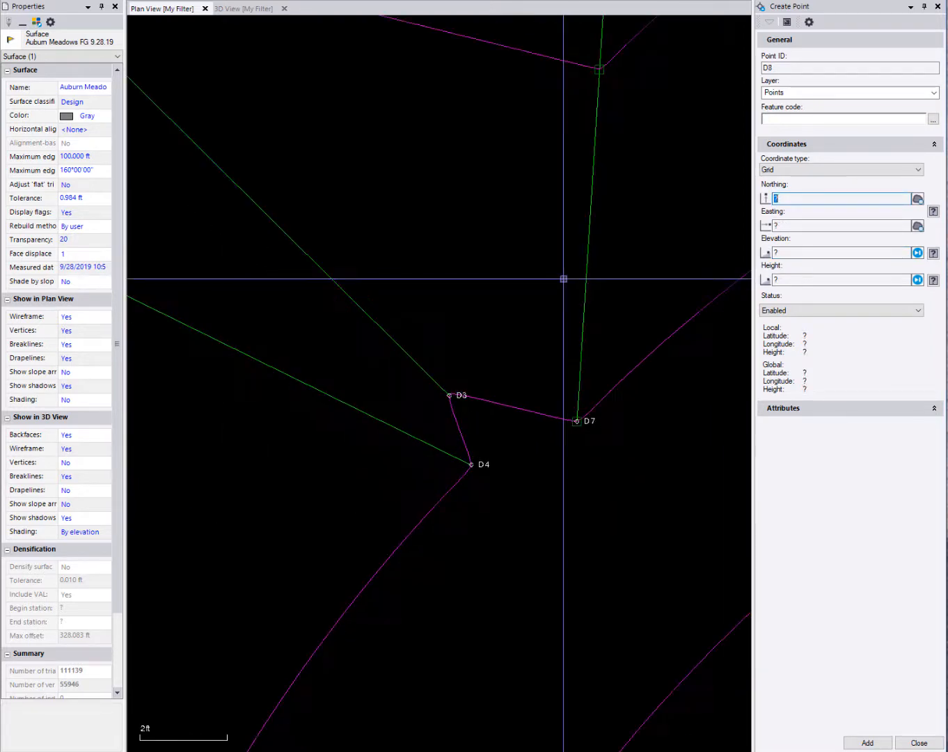
scroll(563, 279, down, 2)
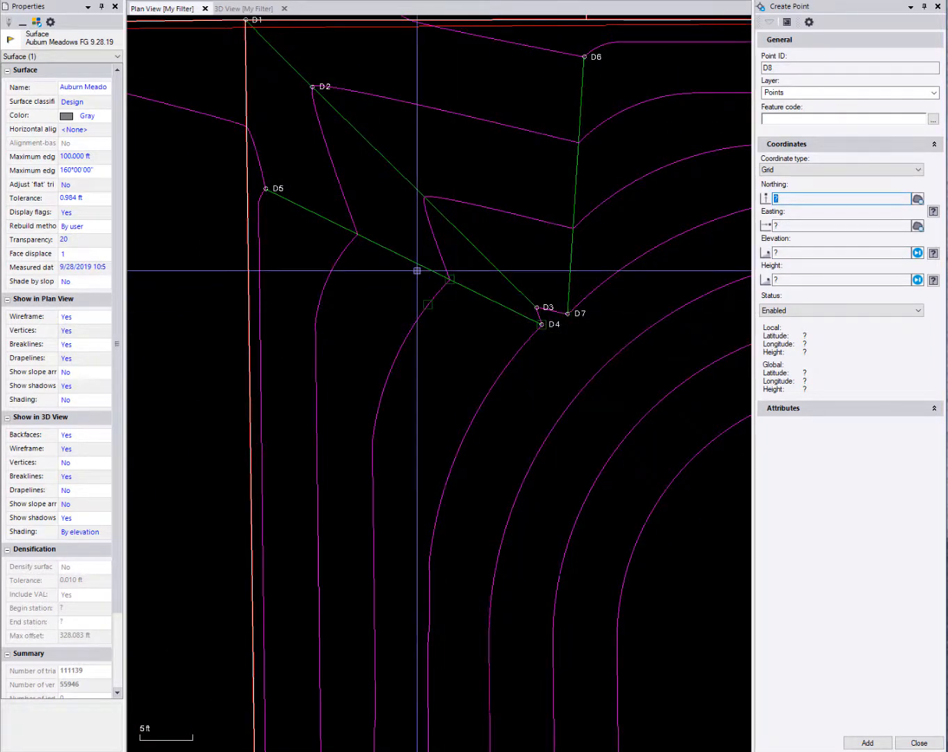
middle_drag(341, 165, 422, 214)
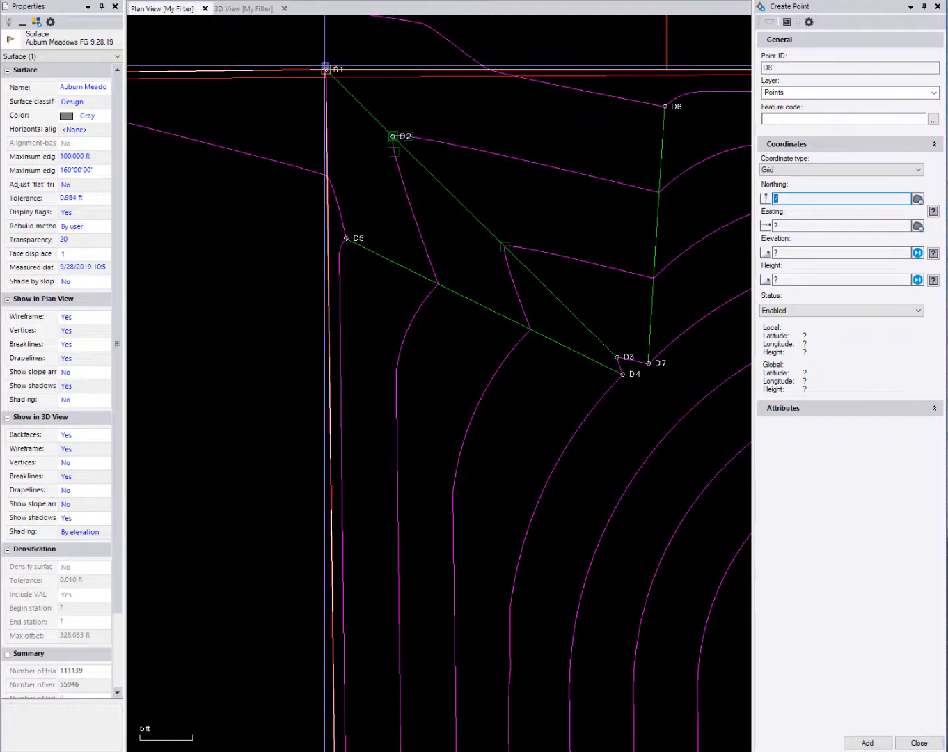